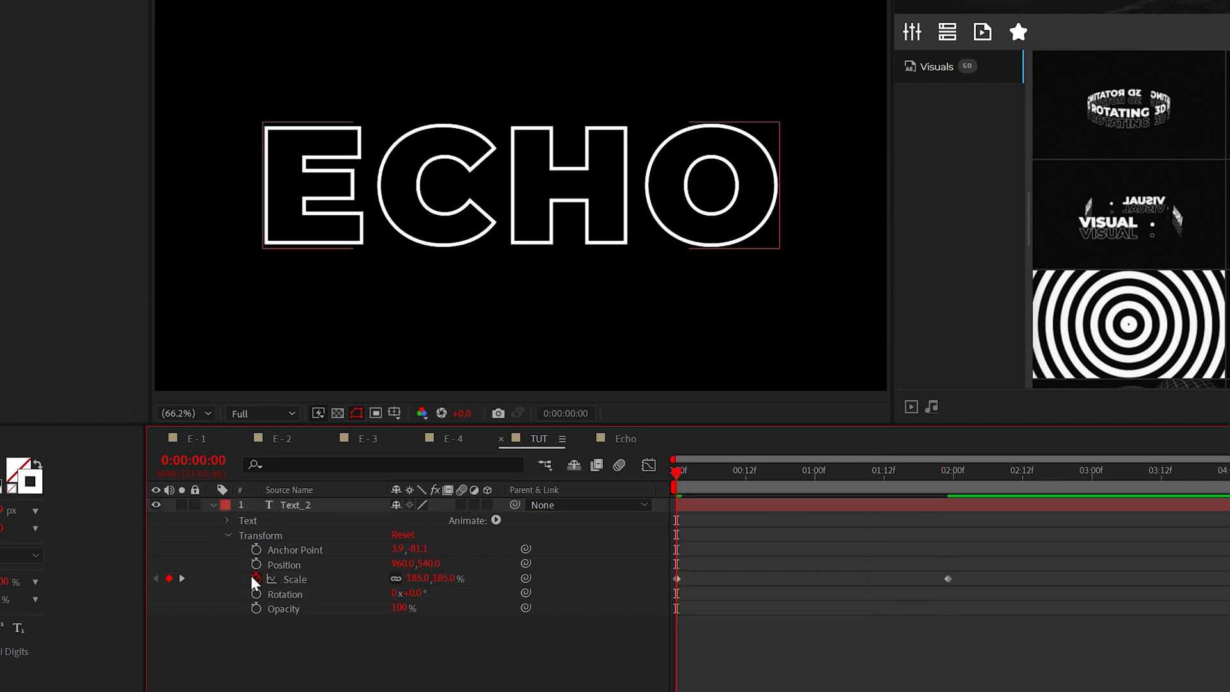
Add a loopOut("pingpong") expression to the ECHO text's Scale, then apply the Echo effect.
{"action": "left_click", "coordinate": [255, 578], "text": "alt"}
{"action": "type", "text": "loopOut()"}
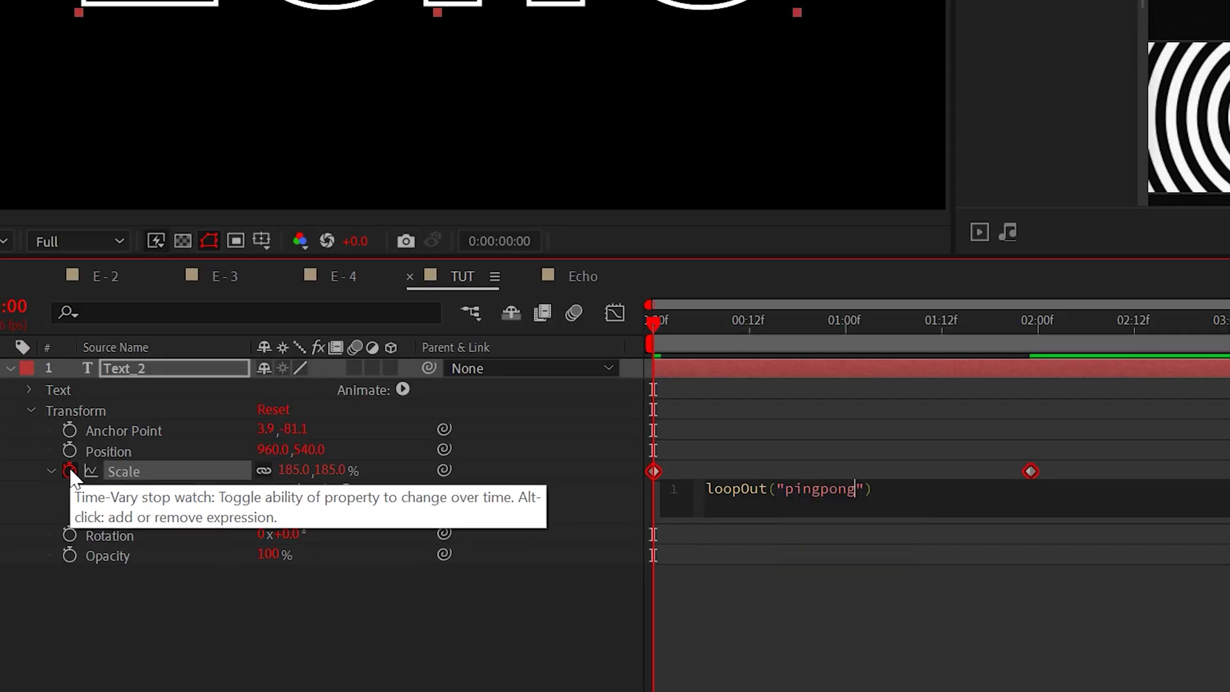
{"action": "type", "text": "\"pingpong"}
{"action": "left_click", "coordinate": [560, 465]}
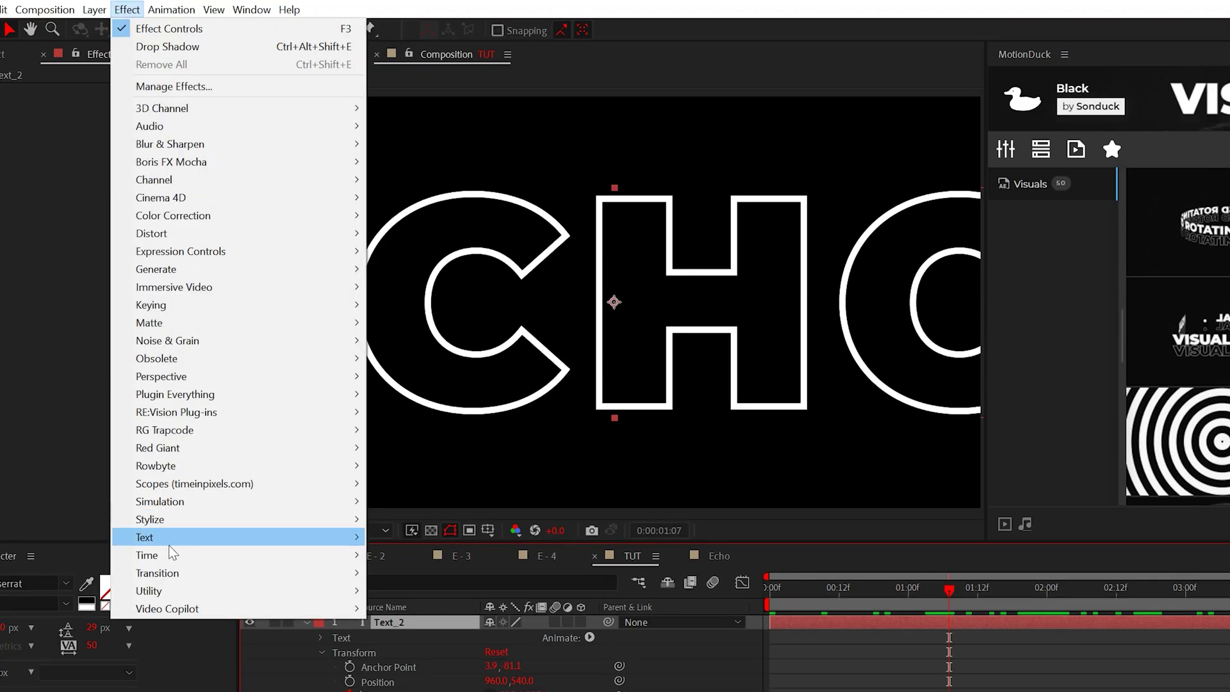
{"action": "mouse_move", "coordinate": [336, 550]}
{"action": "left_click", "coordinate": [462, 375]}
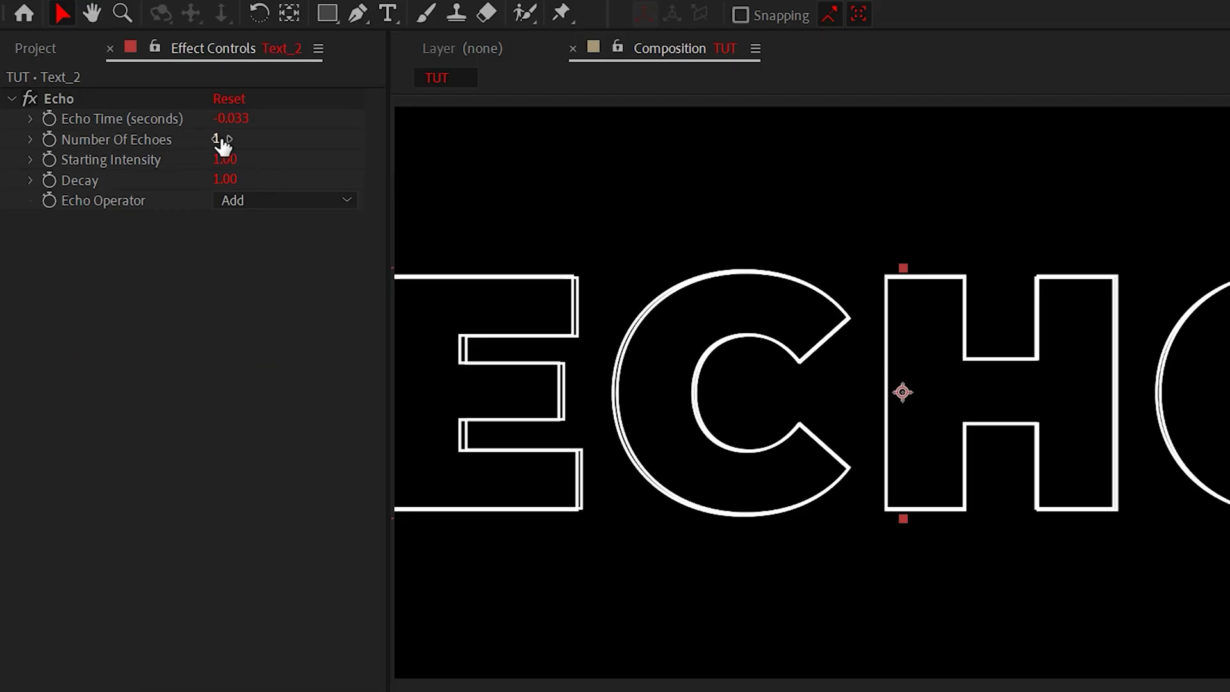
Set the ECHO text's Echo to 5 echoes, a more negative Echo Time, 0.67 decay, and the Add operator.
{"action": "left_click", "coordinate": [220, 137]}
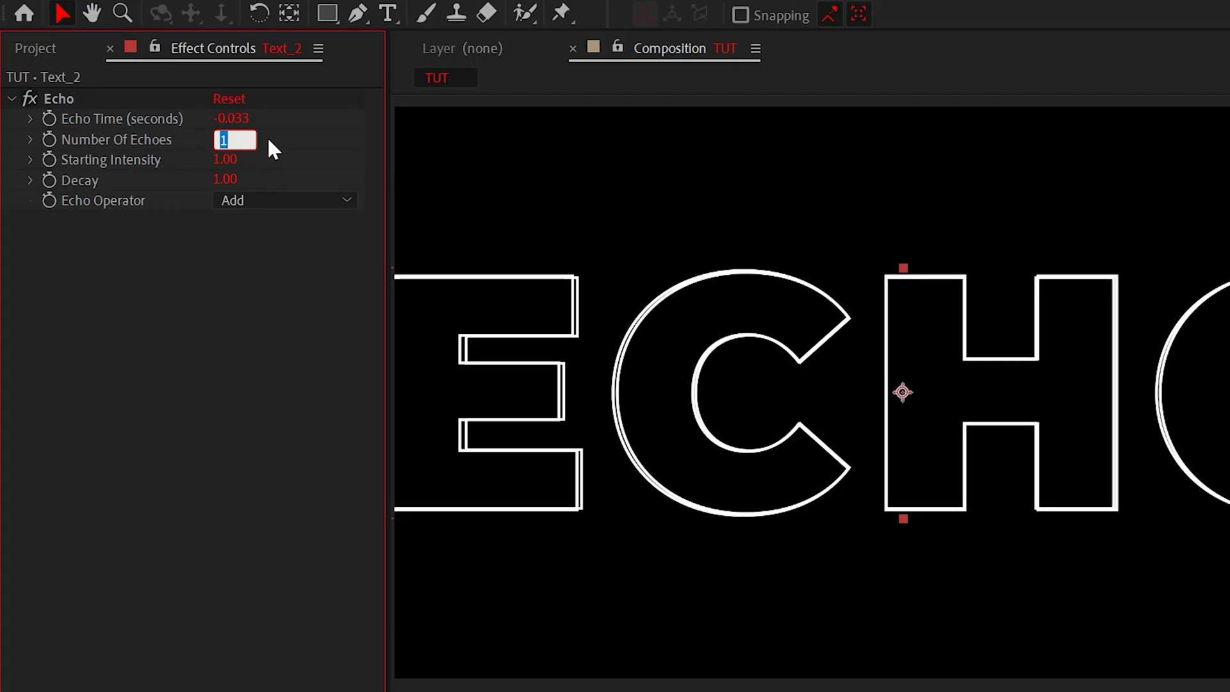
{"action": "type", "text": "5"}
{"action": "key", "text": "Return"}
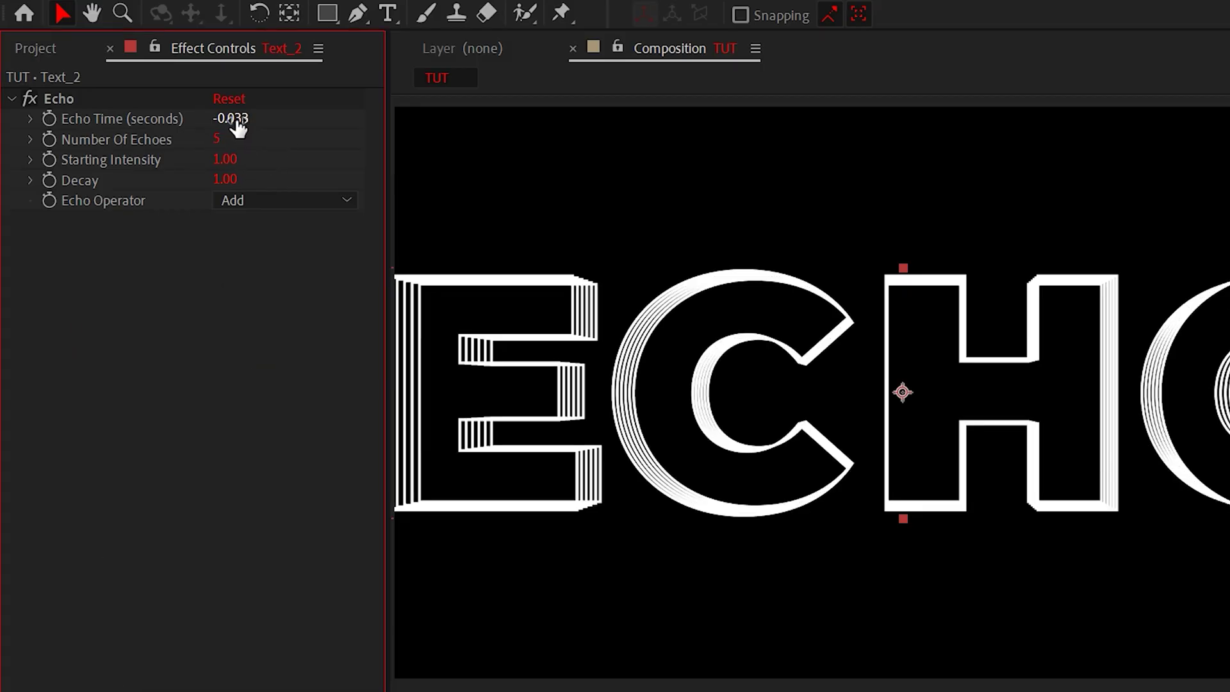
{"action": "left_click_drag", "start_coordinate": [226, 118], "coordinate": [211, 111]}
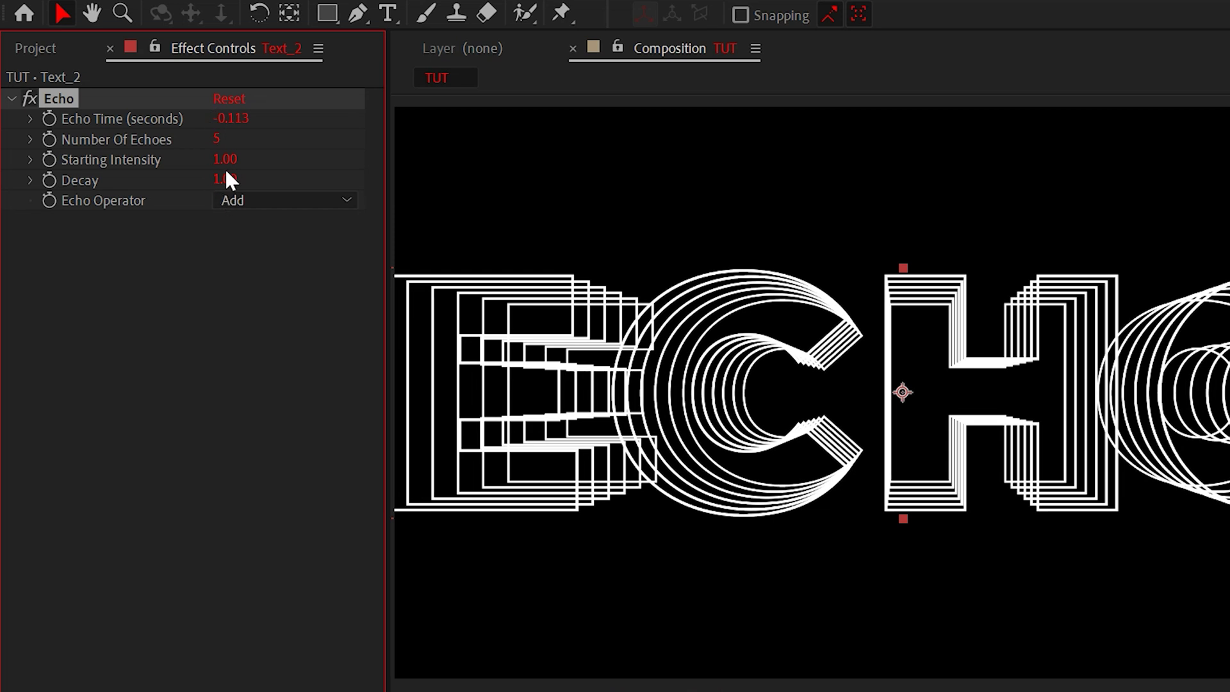
{"action": "left_click_drag", "start_coordinate": [225, 177], "coordinate": [186, 176]}
{"action": "left_click", "coordinate": [258, 201]}
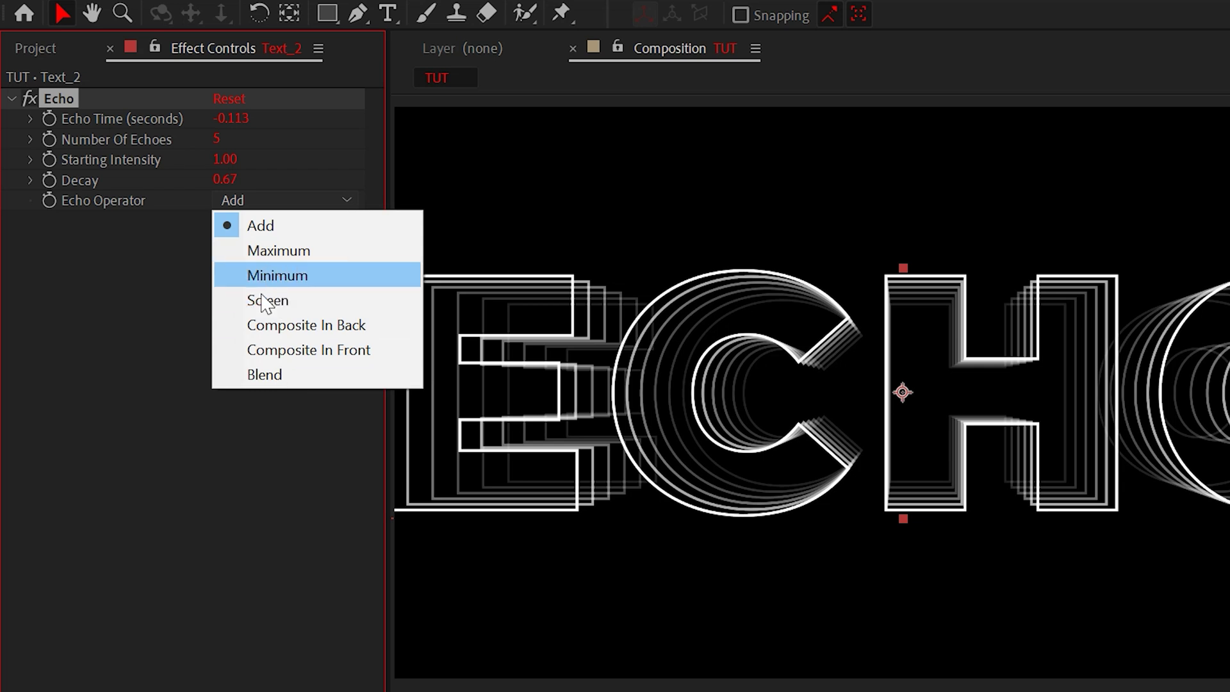
{"action": "left_click", "coordinate": [110, 413]}
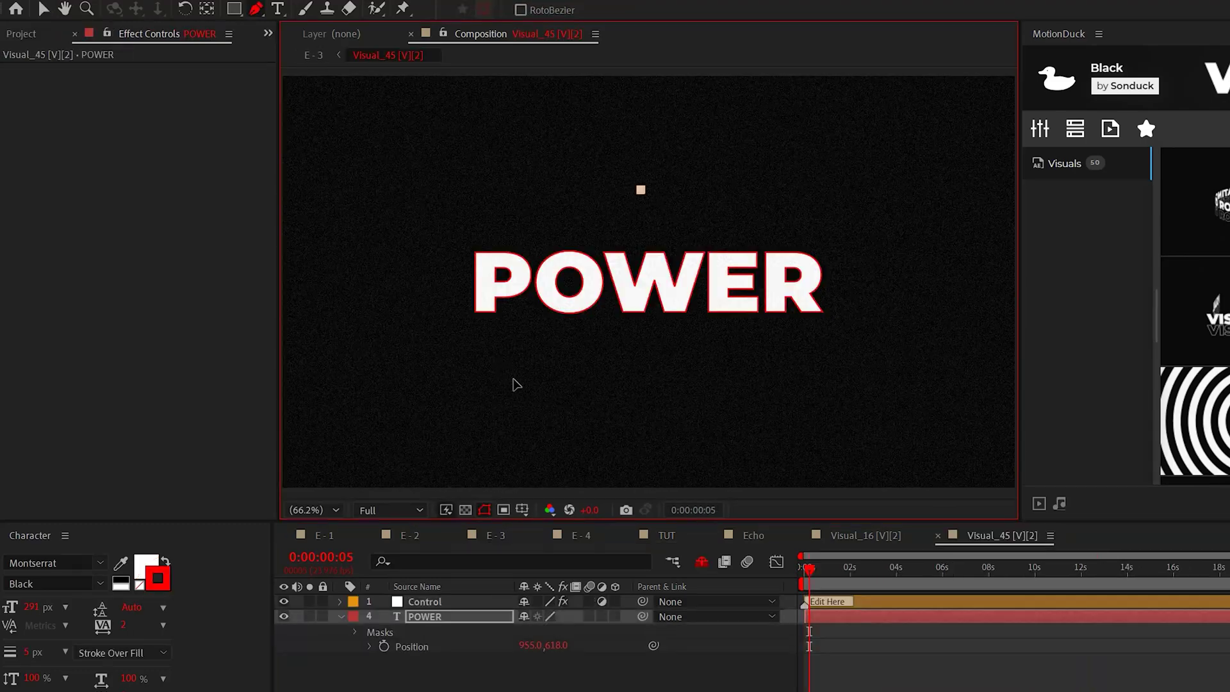
Draw a closed curved Pen mask around the POWER text and set its mode to None.
{"action": "left_click_drag", "start_coordinate": [503, 368], "coordinate": [573, 403]}
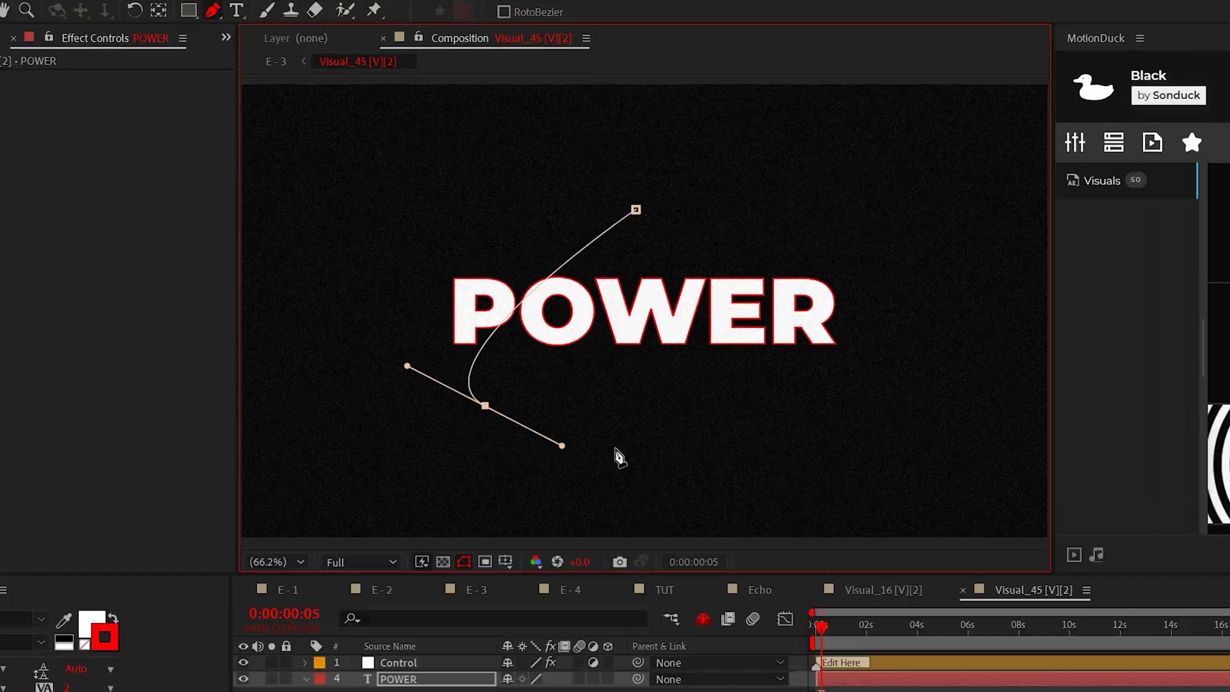
{"action": "left_click_drag", "start_coordinate": [735, 401], "coordinate": [714, 300]}
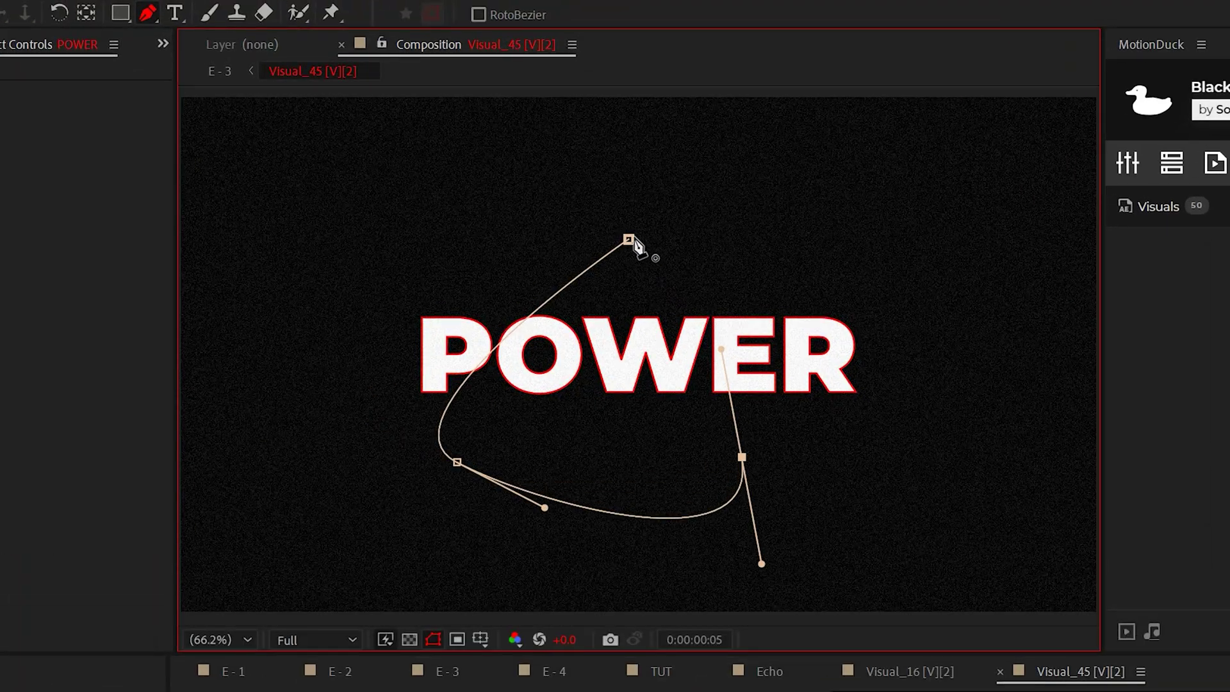
{"action": "left_click", "coordinate": [629, 239]}
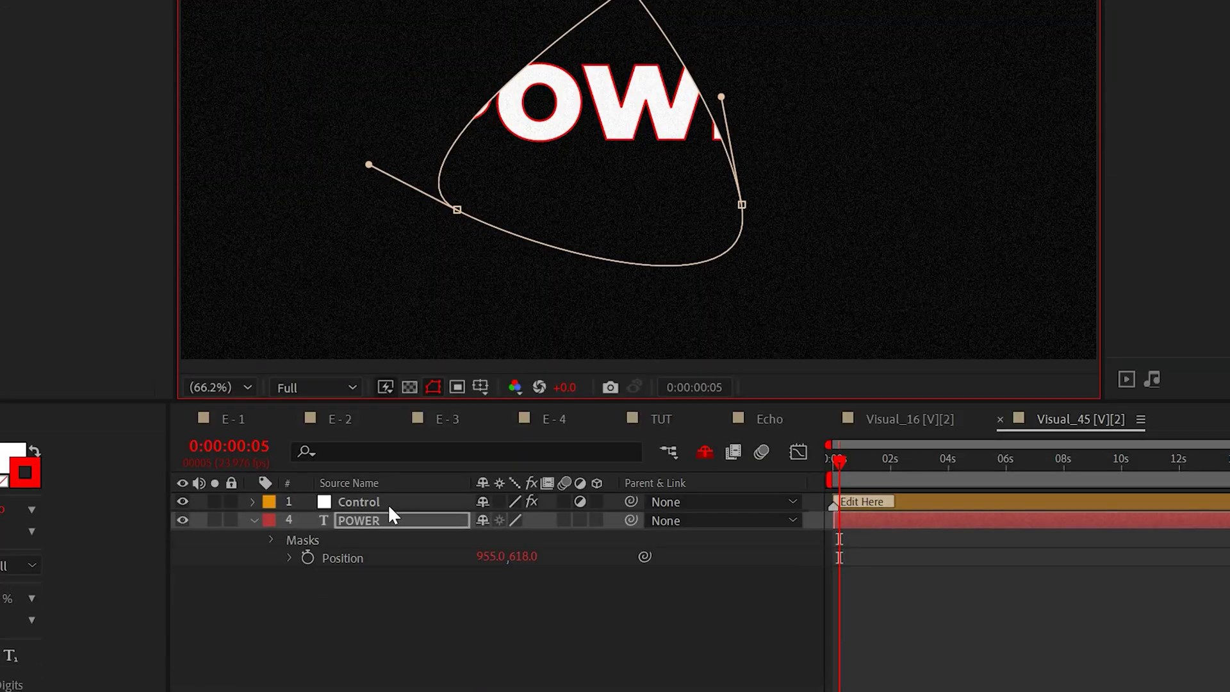
{"action": "left_click", "coordinate": [271, 540]}
{"action": "left_click", "coordinate": [509, 557]}
{"action": "left_click", "coordinate": [508, 579]}
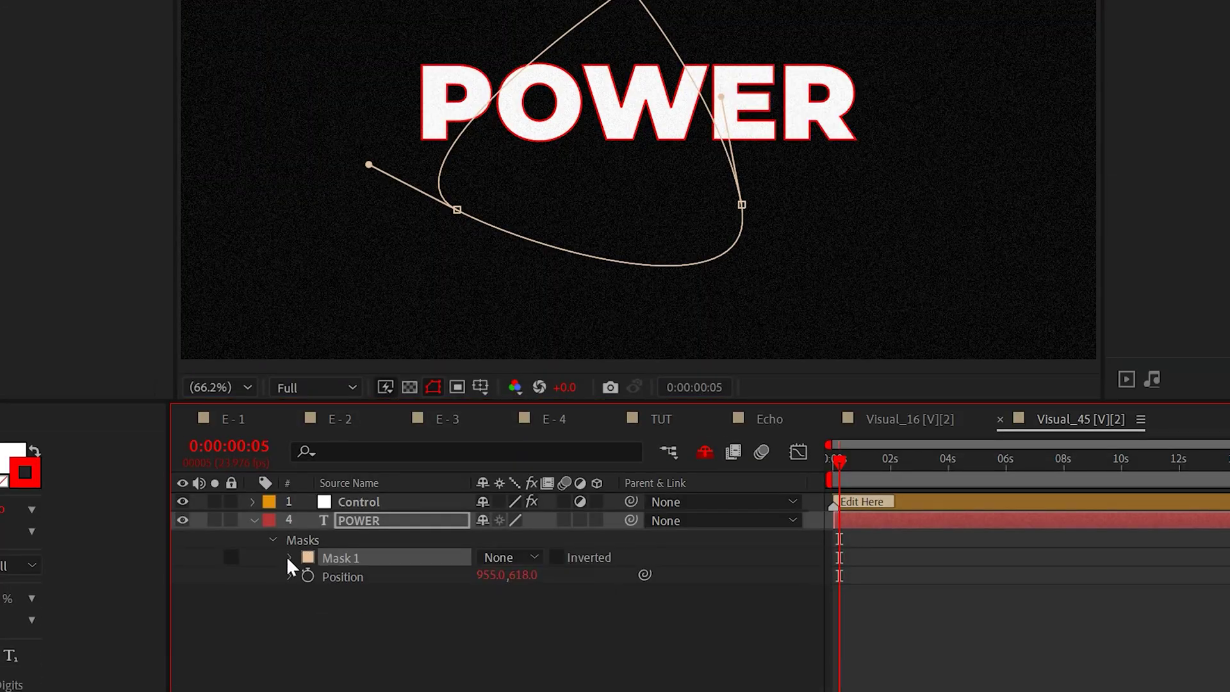
Paste the mask path into POWER's Position and add a loopOut() expression.
{"action": "left_click", "coordinate": [273, 666]}
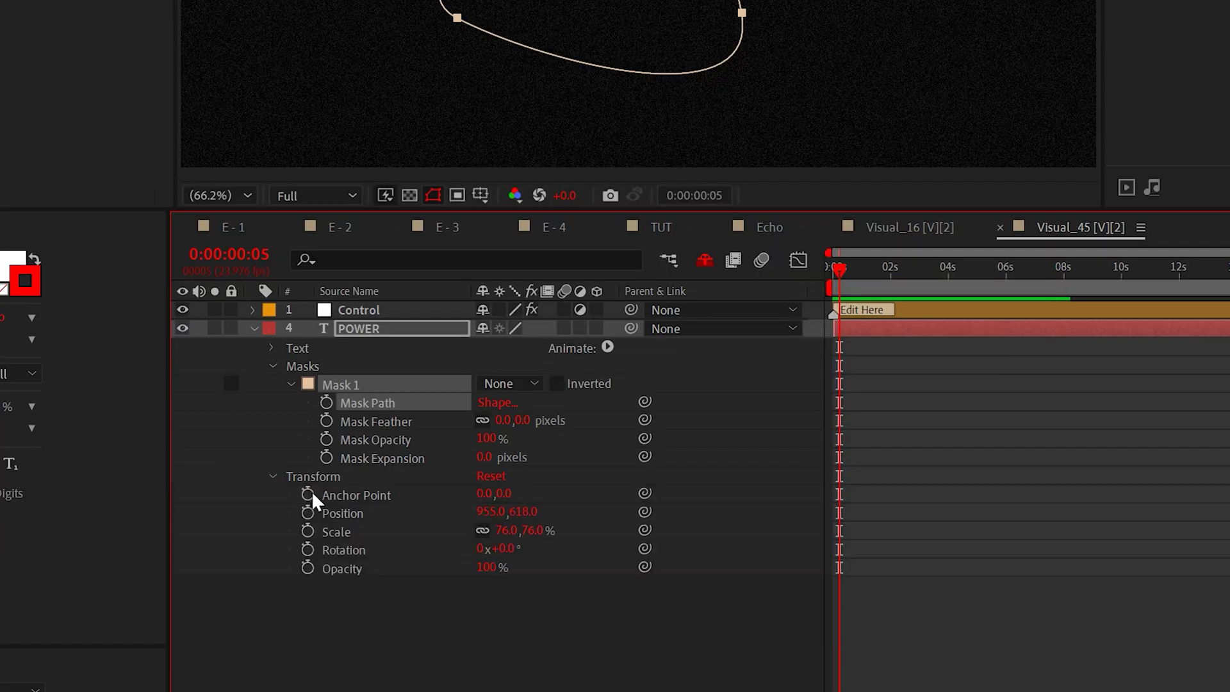
{"action": "left_click", "coordinate": [335, 513]}
{"action": "key", "text": "ctrl+v"}
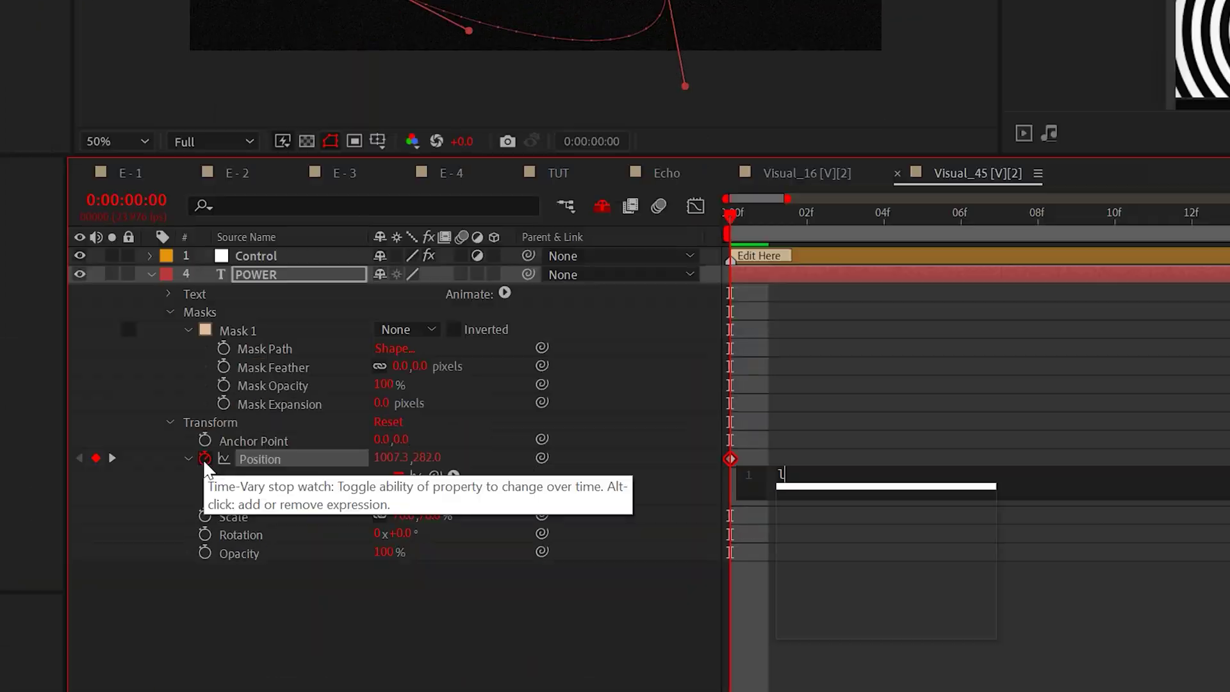
{"action": "type", "text": "oopO"}
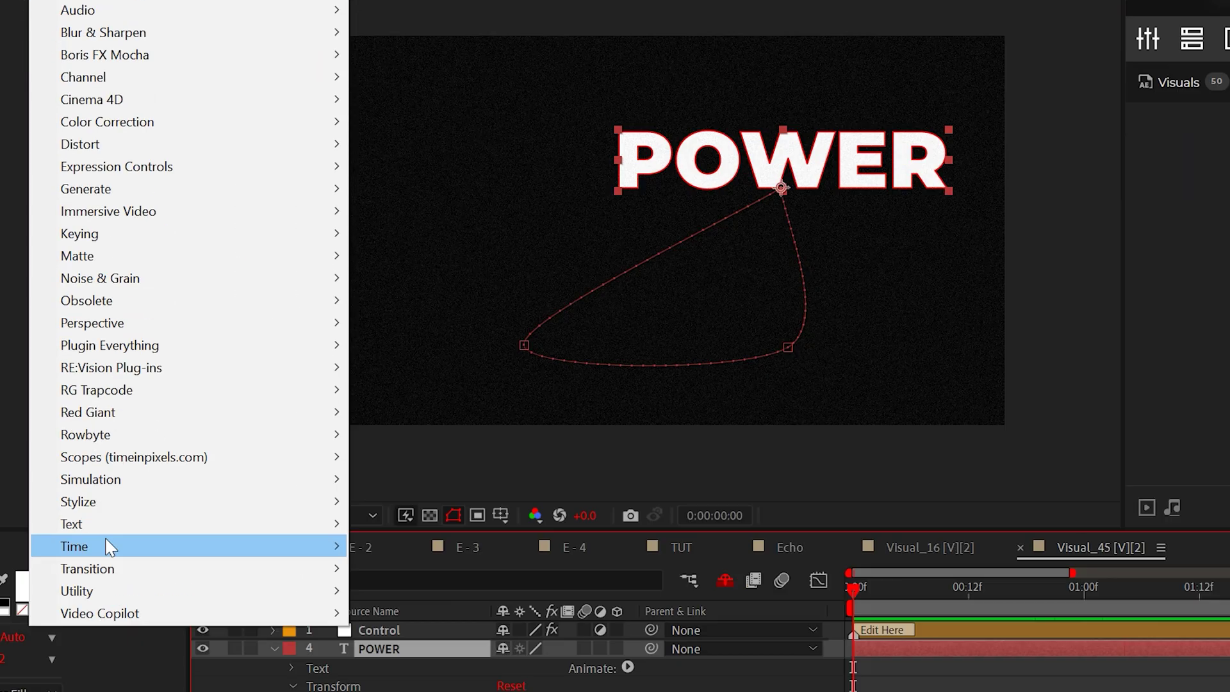
Apply Echo to POWER, raise Number Of Echoes, and set the operator to Composite In Back.
{"action": "mouse_move", "coordinate": [96, 542]}
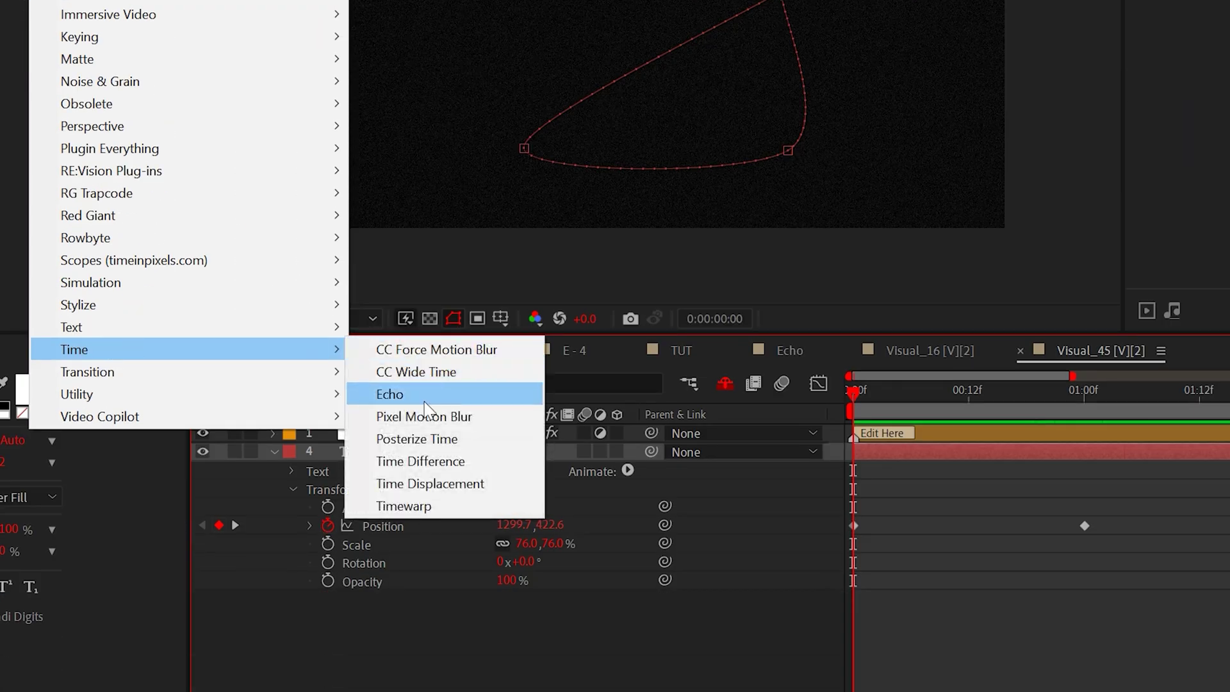
{"action": "left_click", "coordinate": [389, 394]}
{"action": "left_click", "coordinate": [257, 180]}
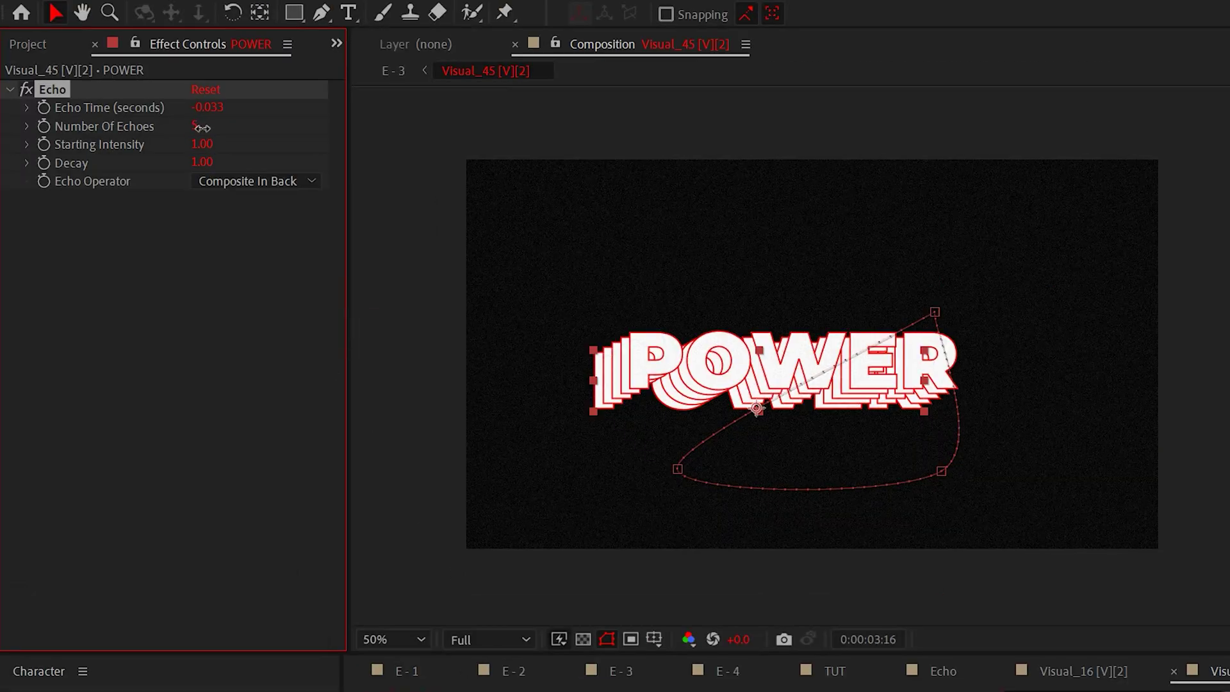
{"action": "left_click_drag", "start_coordinate": [201, 128], "coordinate": [223, 129]}
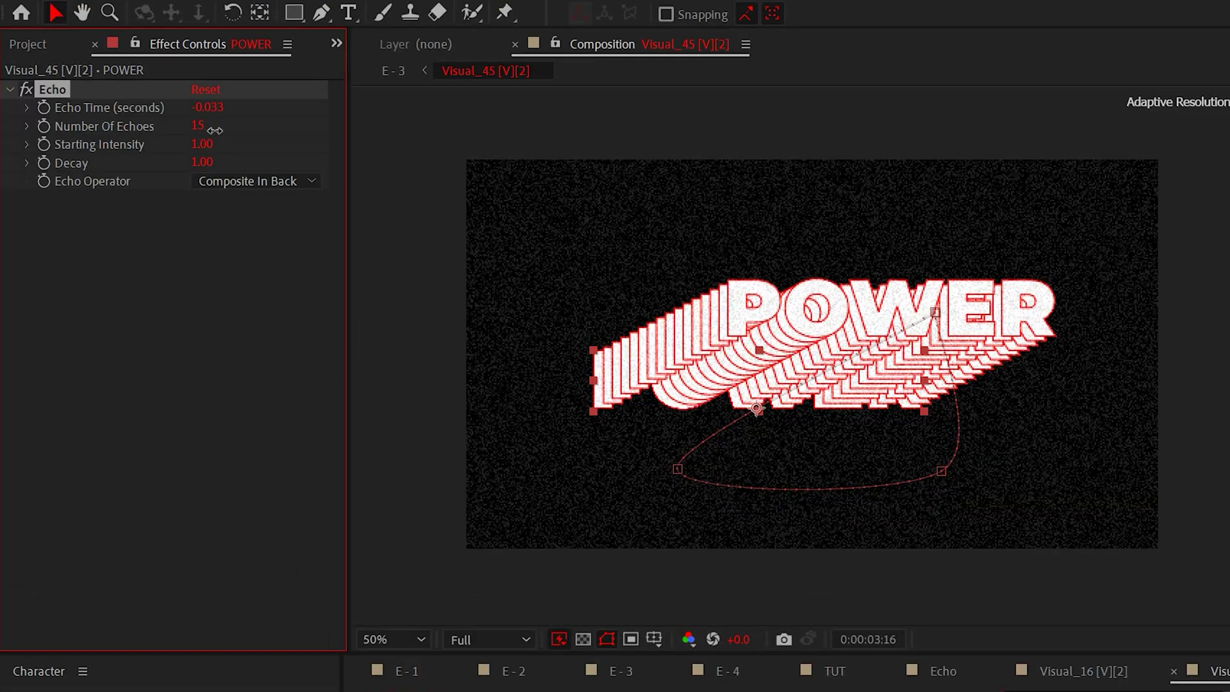
{"action": "left_click", "coordinate": [256, 180]}
{"action": "left_click", "coordinate": [253, 330]}
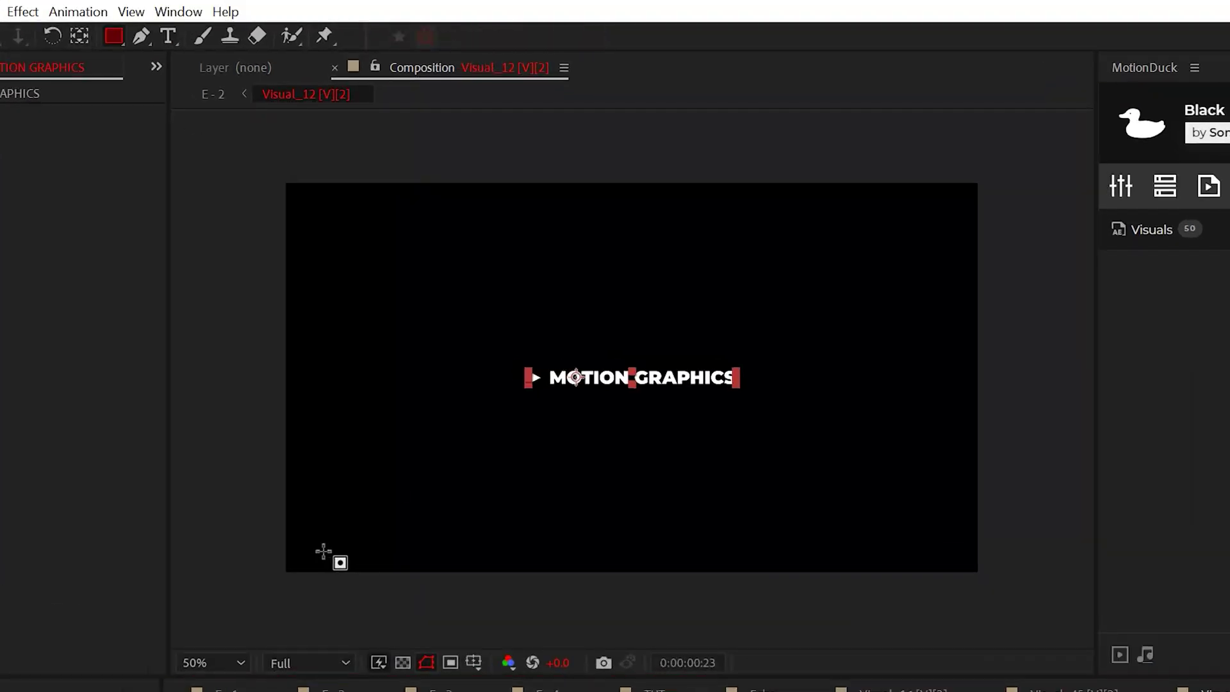
Stretch the rectangle mask out to the frame border and set its mode to None.
{"action": "left_click_drag", "start_coordinate": [720, 282], "coordinate": [950, 209]}
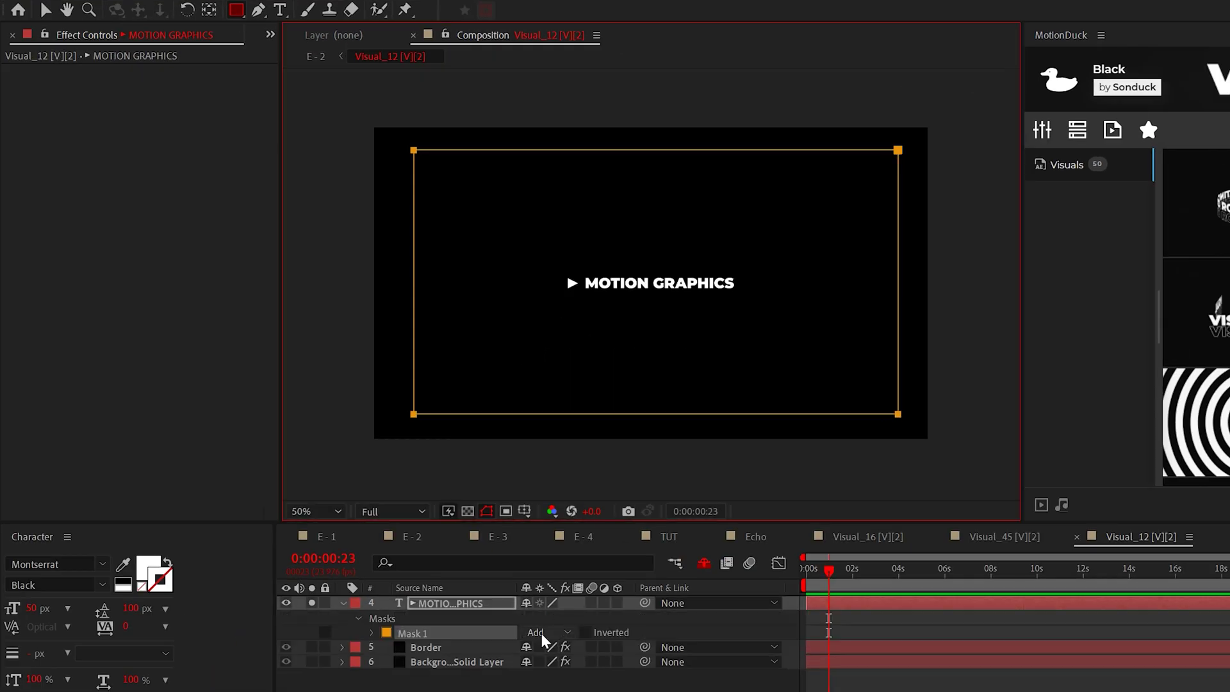
{"action": "left_click", "coordinate": [544, 633]}
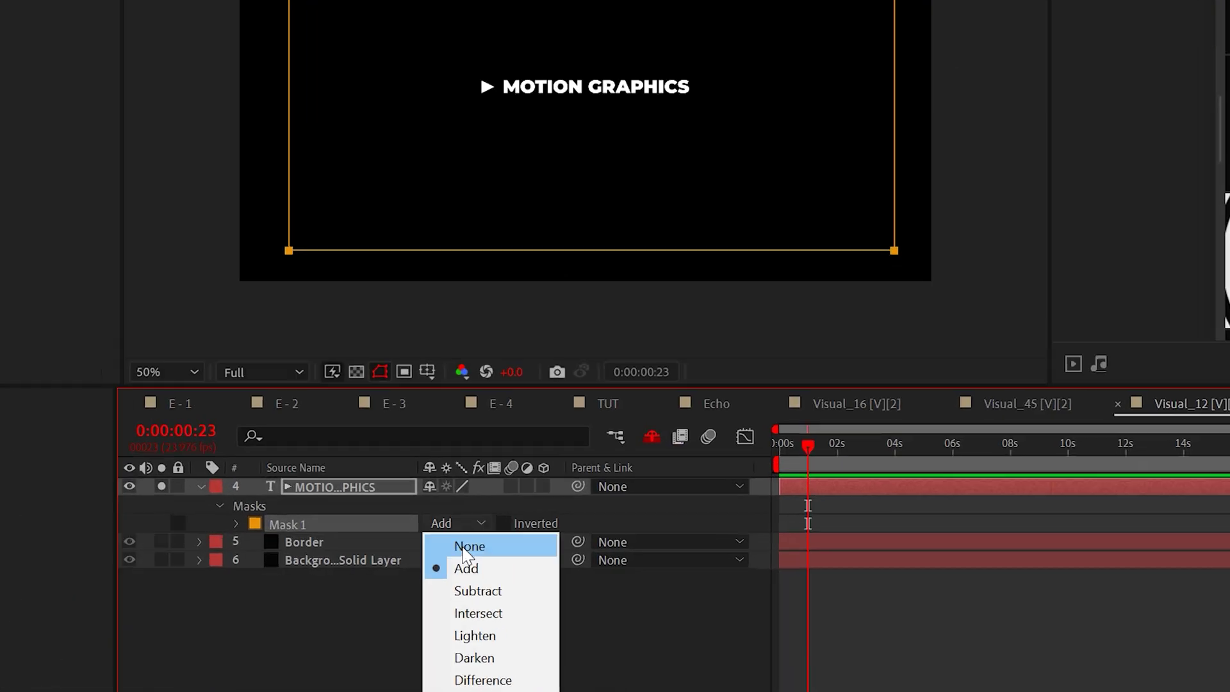
{"action": "left_click", "coordinate": [552, 649]}
Set the text's Path to Mask 1 and drive First Margin with the expression time*100.
{"action": "left_click", "coordinate": [343, 603]}
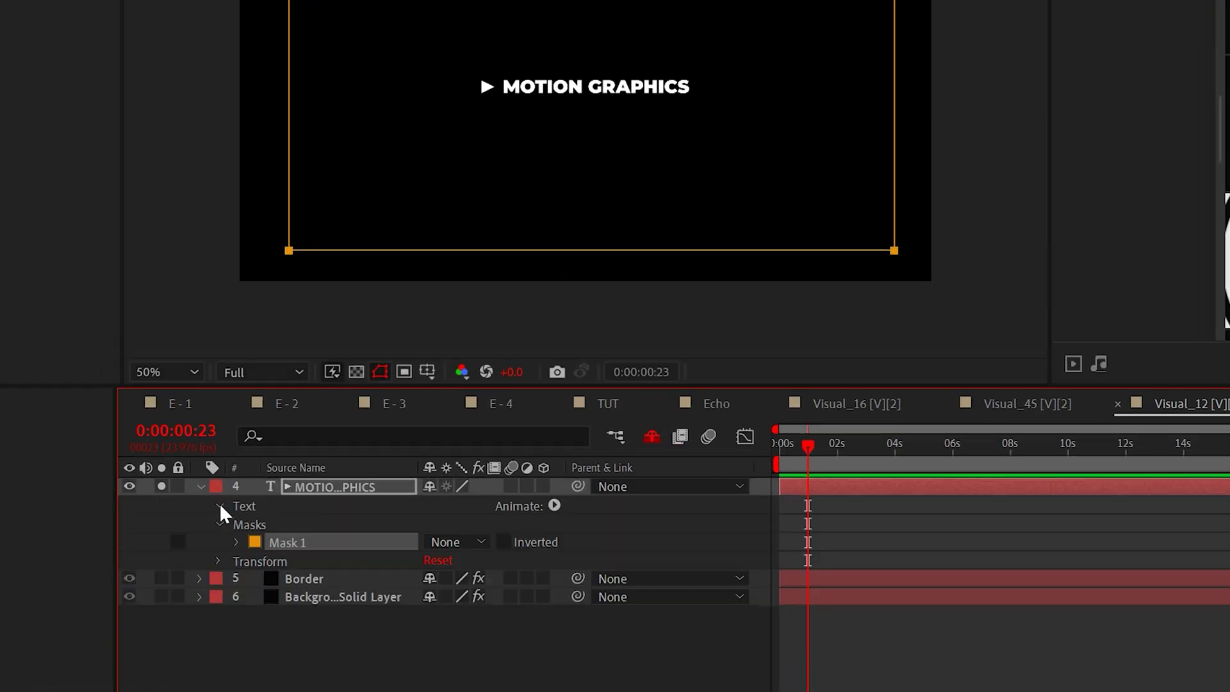
{"action": "left_click", "coordinate": [217, 505]}
{"action": "left_click", "coordinate": [238, 543]}
{"action": "left_click", "coordinate": [449, 560]}
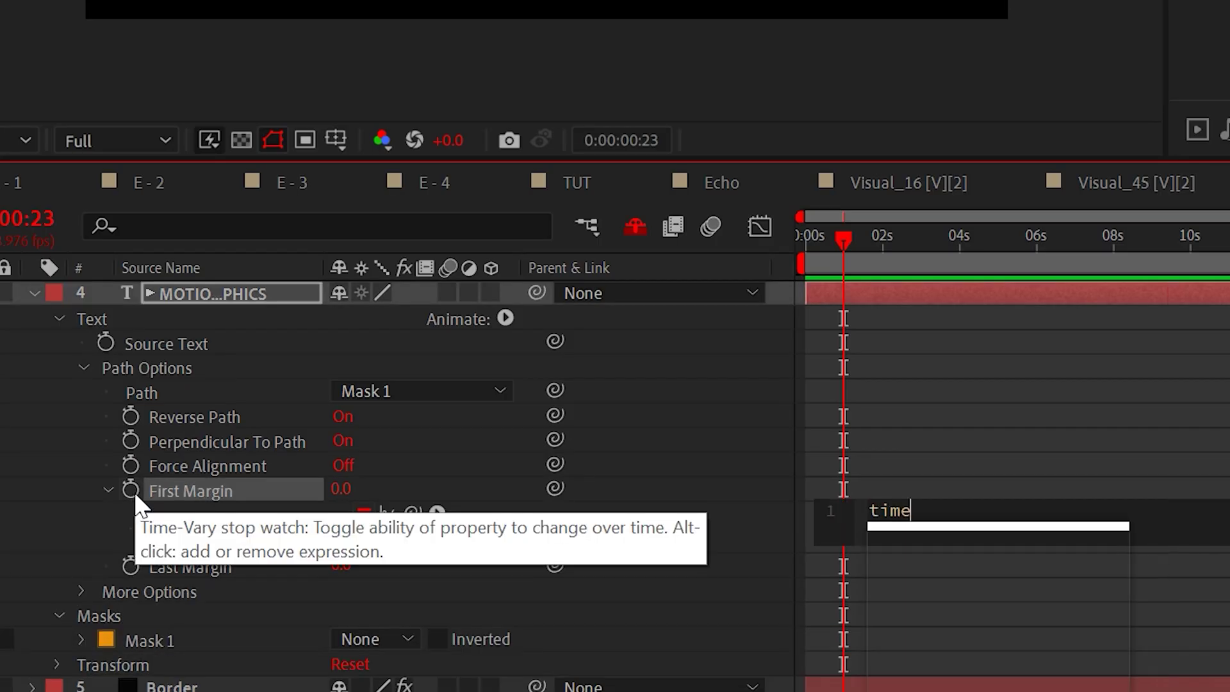
{"action": "type", "text": "*1"}
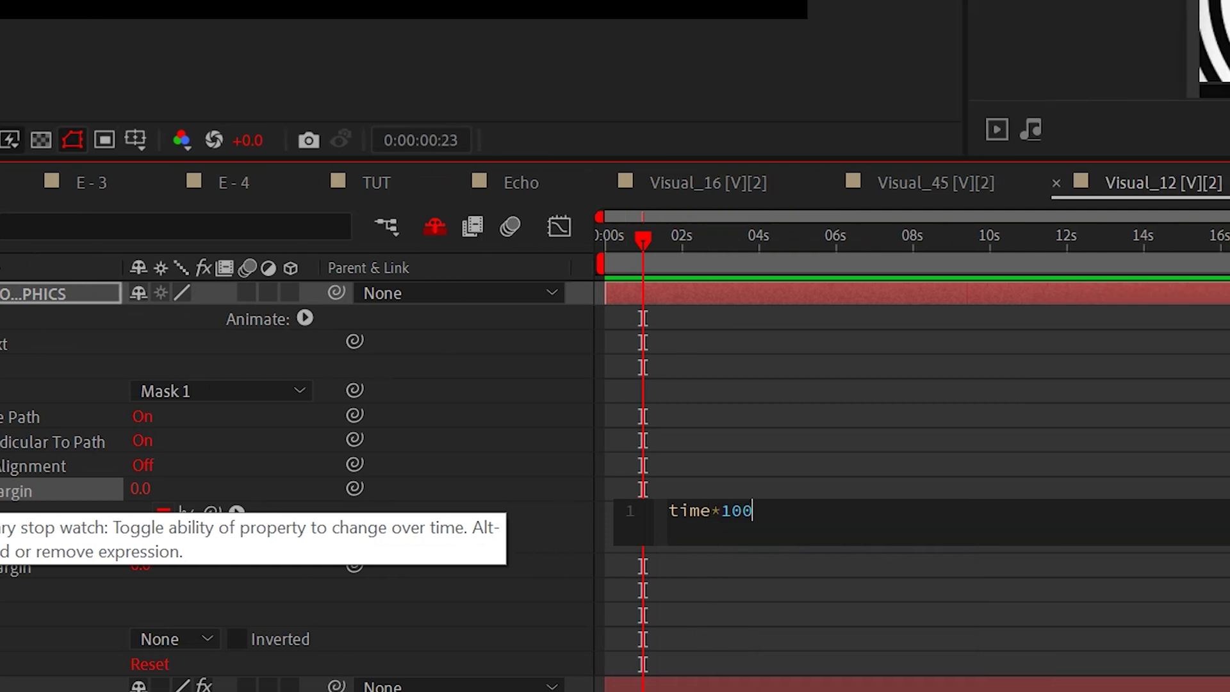
{"action": "type", "text": "00"}
{"action": "left_click", "coordinate": [530, 426]}
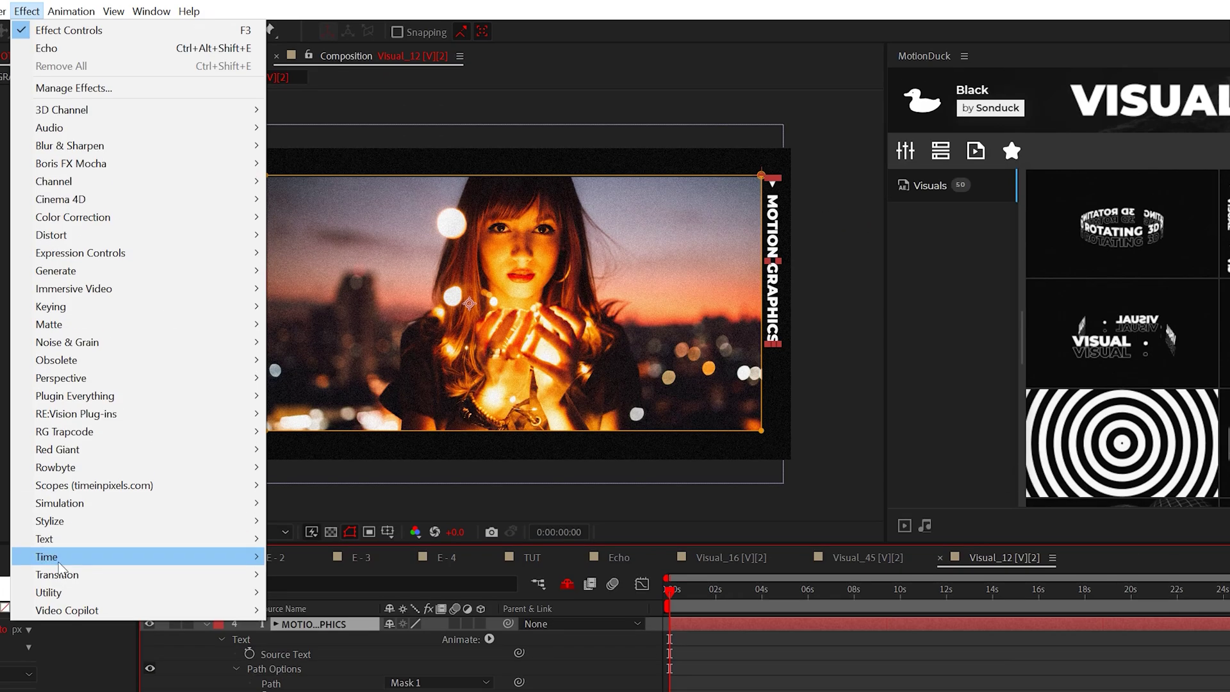
Apply Echo to the MOTION GRAPHICS title with 7 echoes.
{"action": "mouse_move", "coordinate": [60, 558]}
{"action": "left_click", "coordinate": [412, 463]}
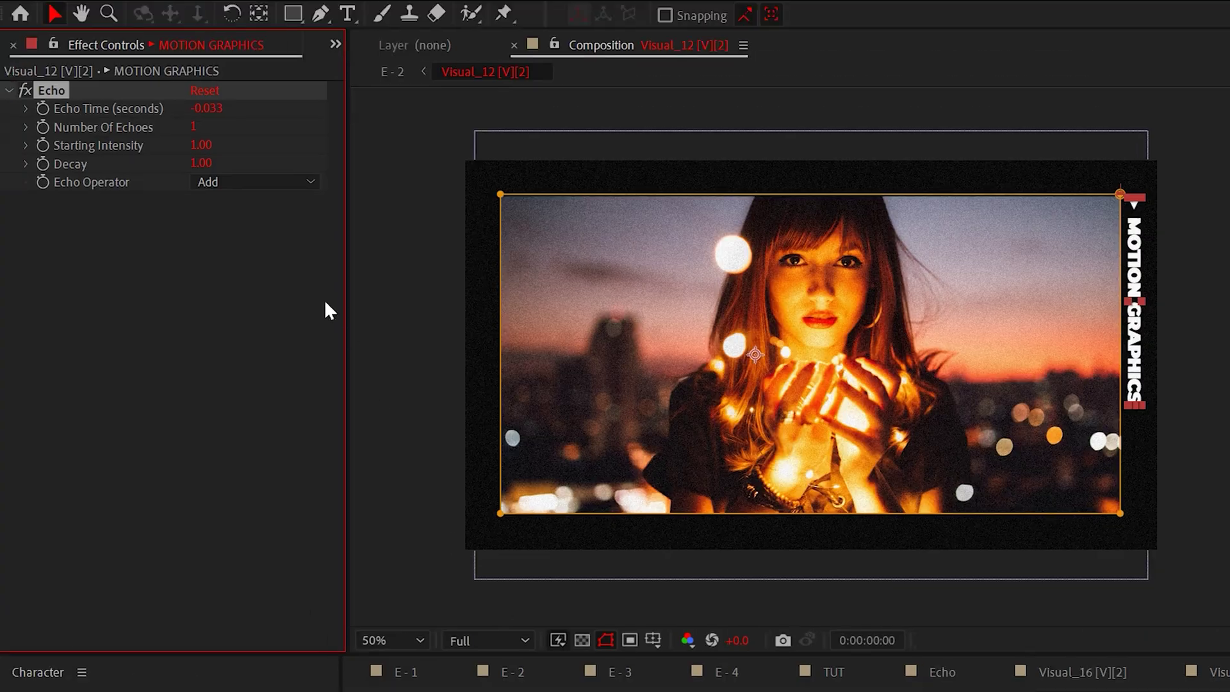
{"action": "type", "text": "7"}
{"action": "key", "text": "Return"}
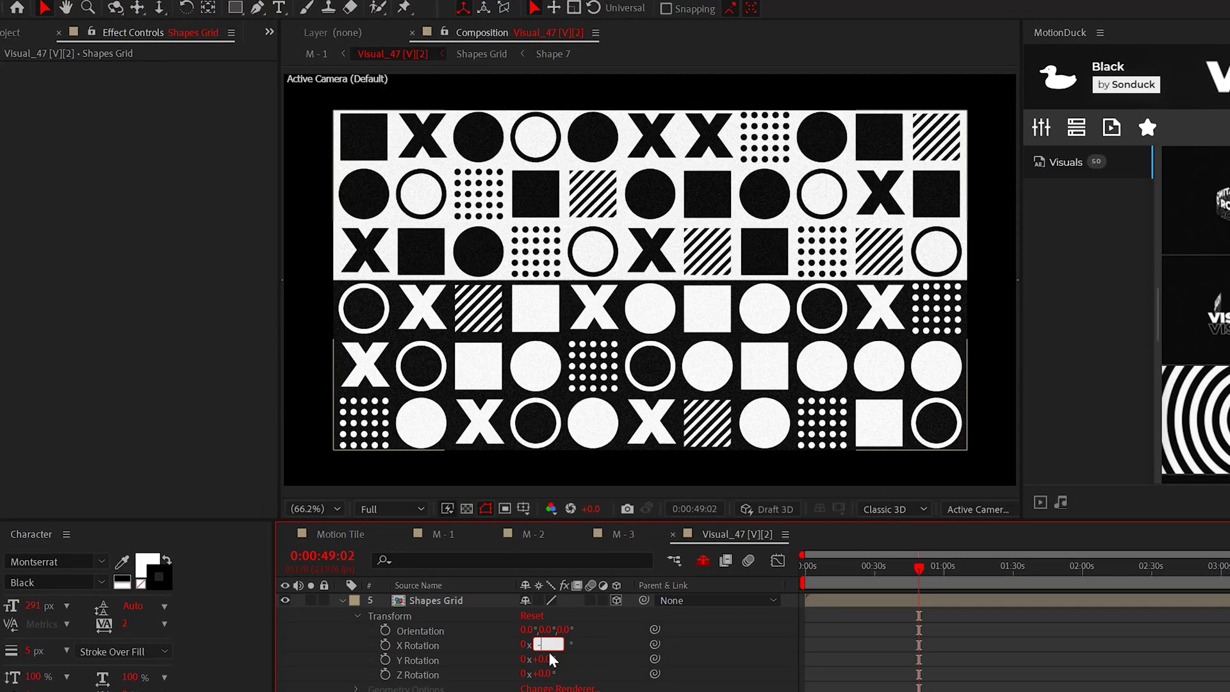
Set the Shapes Grid's Z Rotation to -32° to complete the angled floor tilt.
{"action": "left_click", "coordinate": [543, 675]}
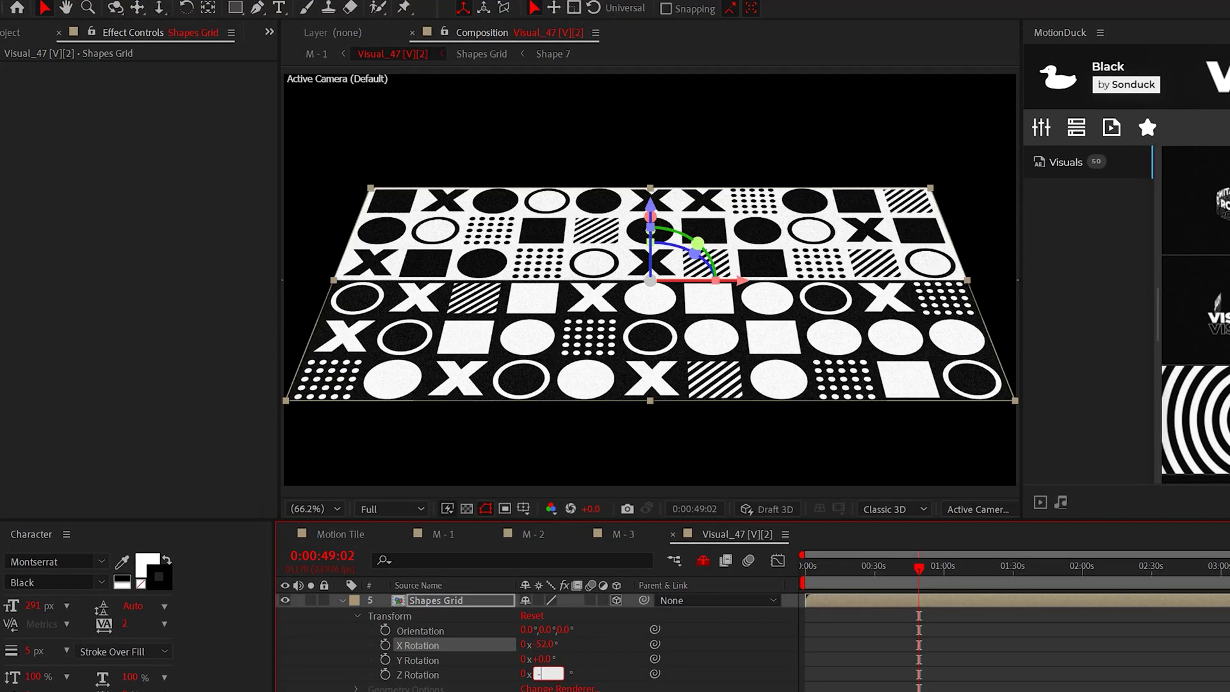
{"action": "key", "text": "Return"}
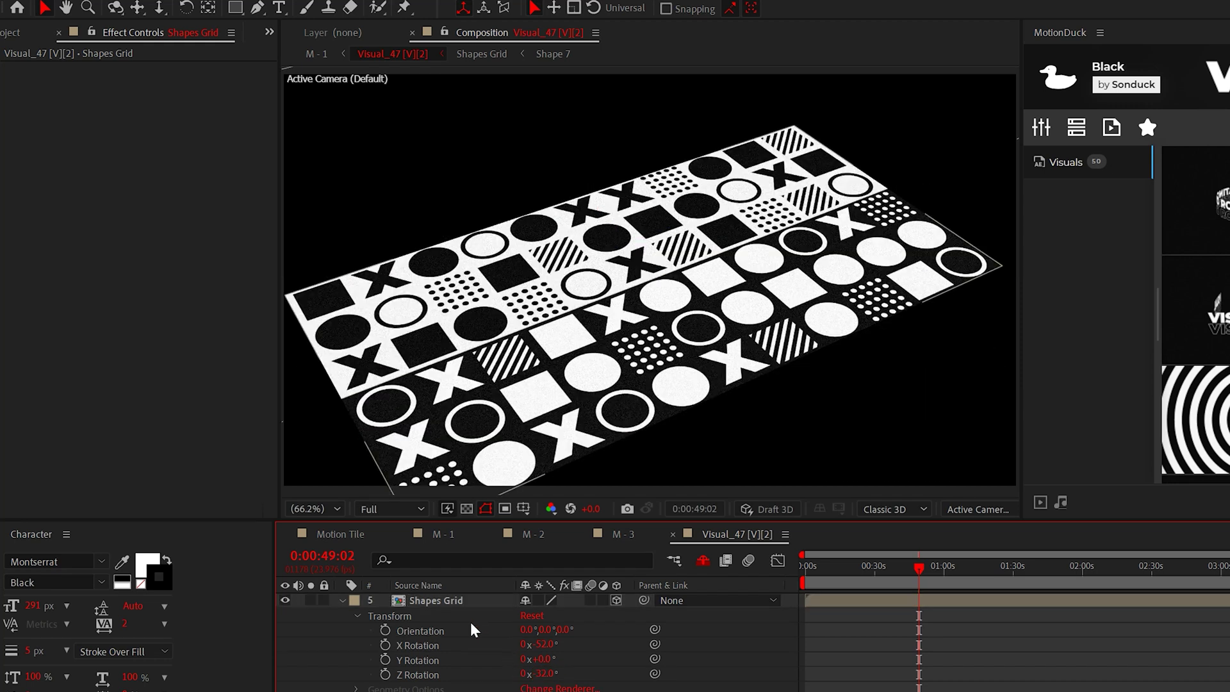
{"action": "left_click", "coordinate": [436, 600]}
Apply Motion Tile to Shapes Grid, raise Output Height to 460, and enable Mirror Edges.
{"action": "left_click", "coordinate": [165, 8]}
{"action": "mouse_move", "coordinate": [192, 502]}
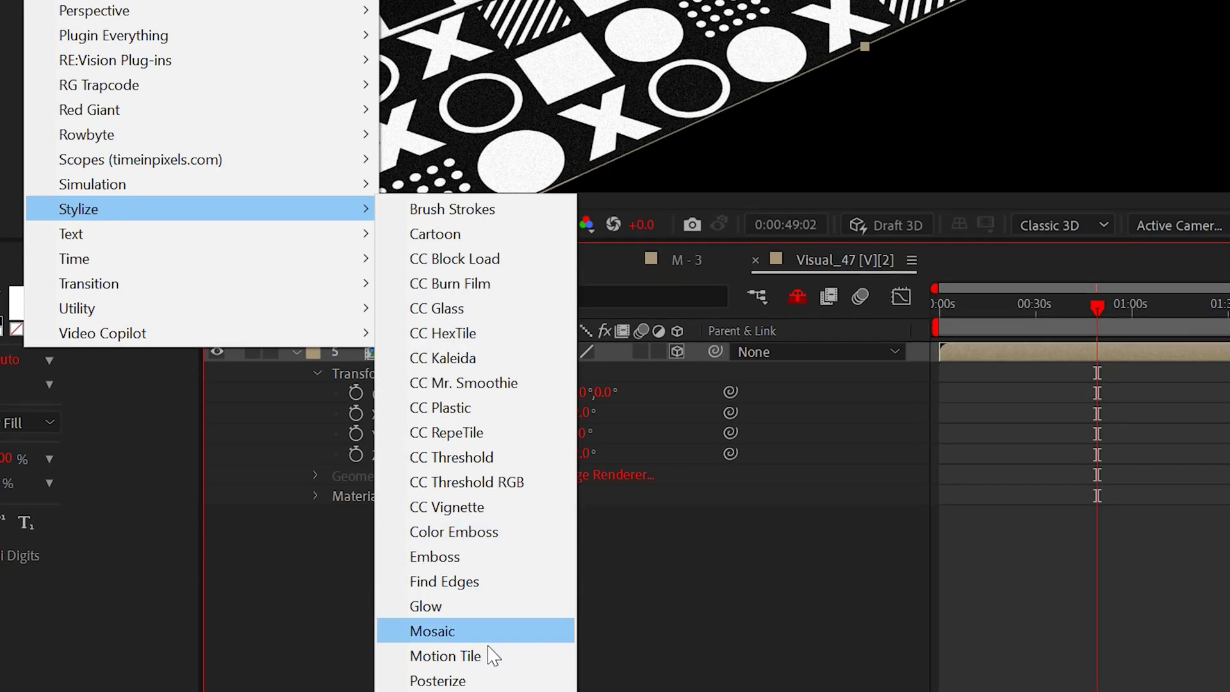
{"action": "left_click", "coordinate": [492, 653]}
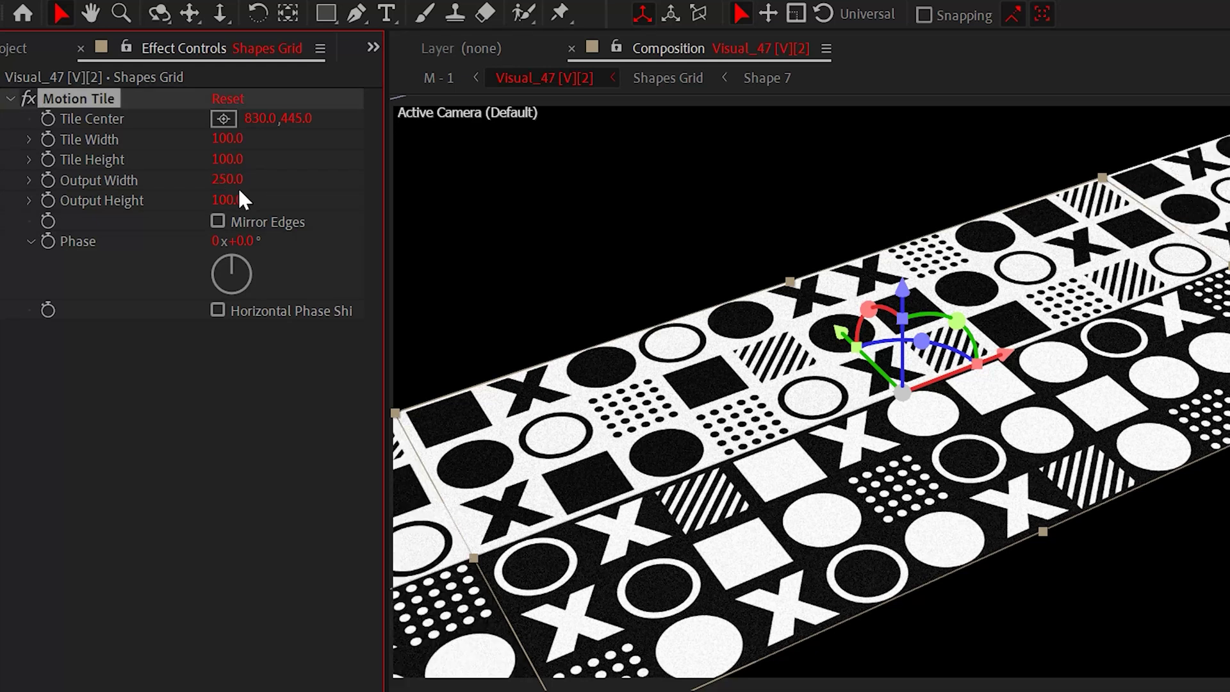
{"action": "left_click_drag", "start_coordinate": [253, 199], "coordinate": [258, 200]}
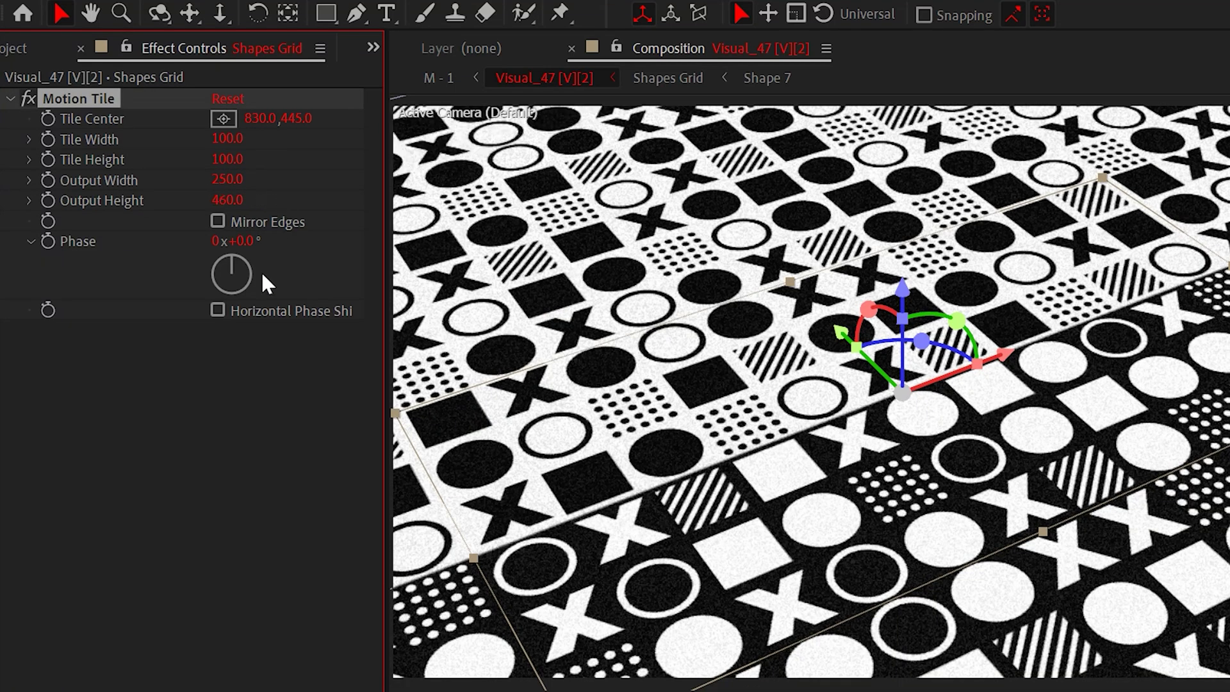
{"action": "left_click", "coordinate": [284, 453]}
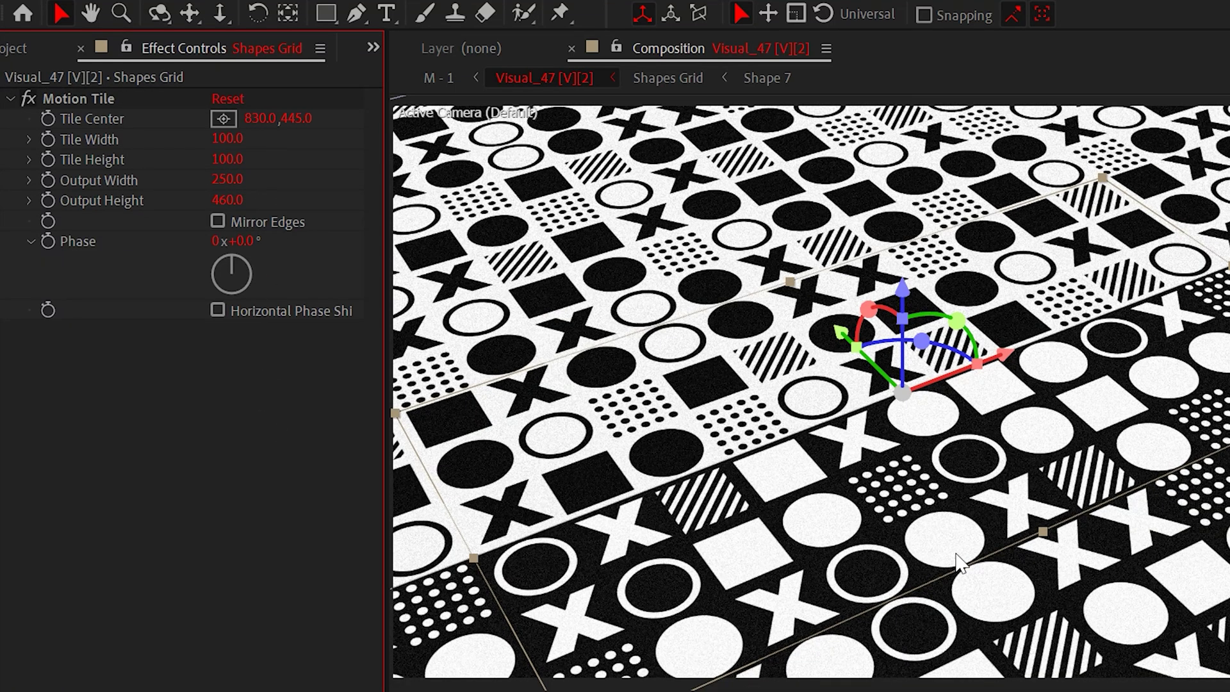
{"action": "left_click", "coordinate": [219, 221]}
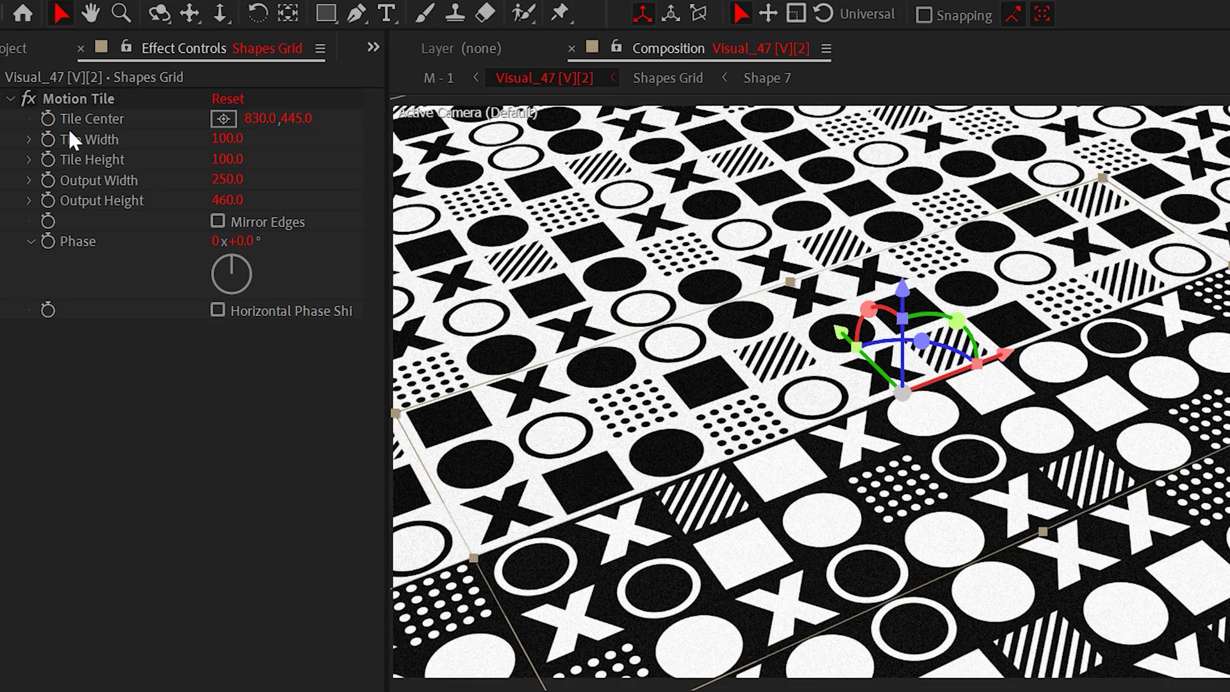
{"action": "left_click", "coordinate": [48, 120]}
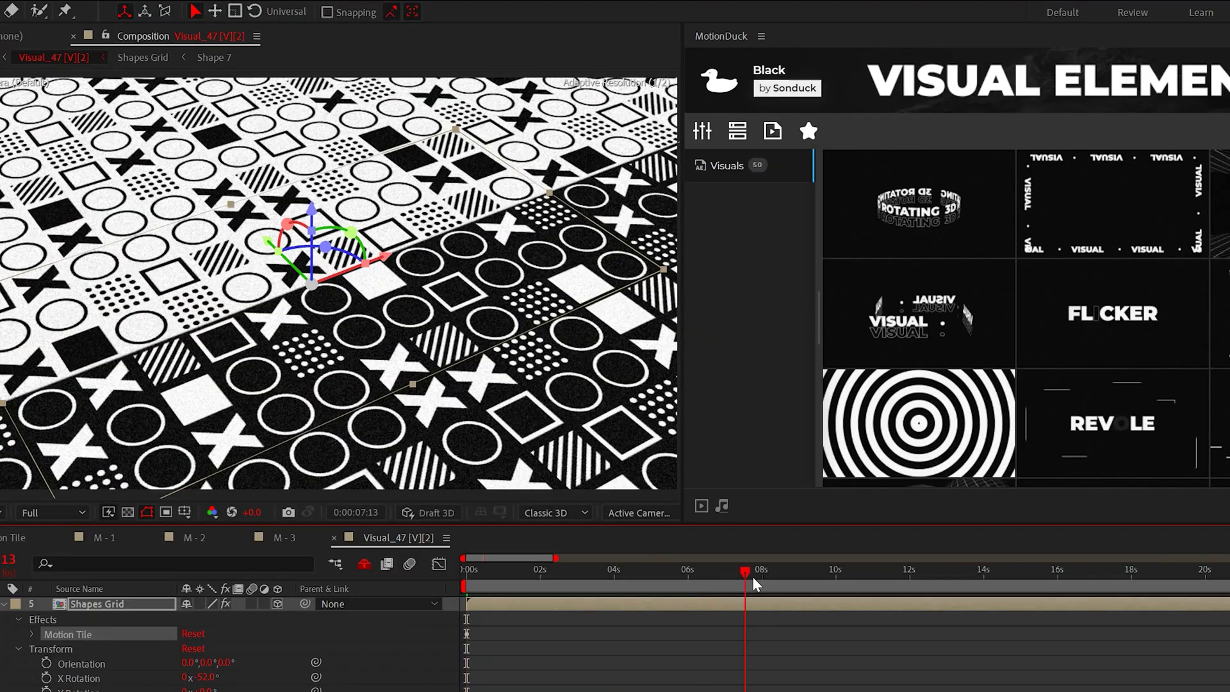
Move the time indicator later, then pre-compose the HELLO layers as 'Seamless Title'.
{"action": "left_click_drag", "start_coordinate": [752, 577], "coordinate": [840, 584]}
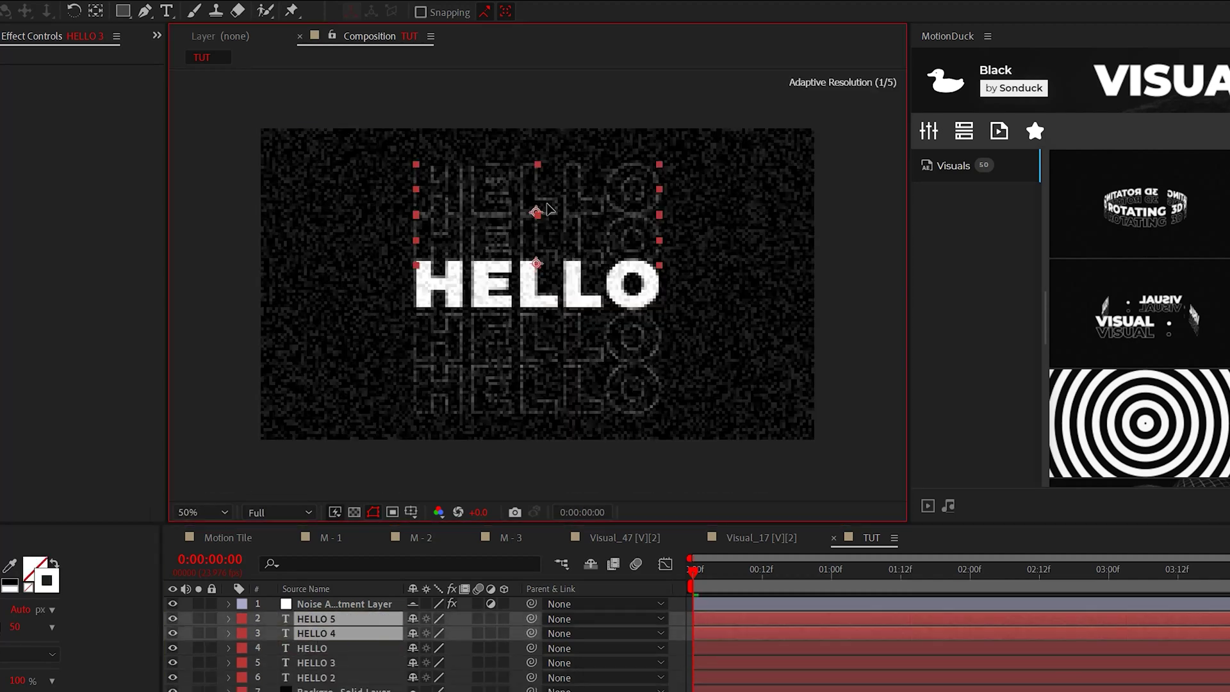
{"action": "left_click", "coordinate": [312, 683], "text": "shift"}
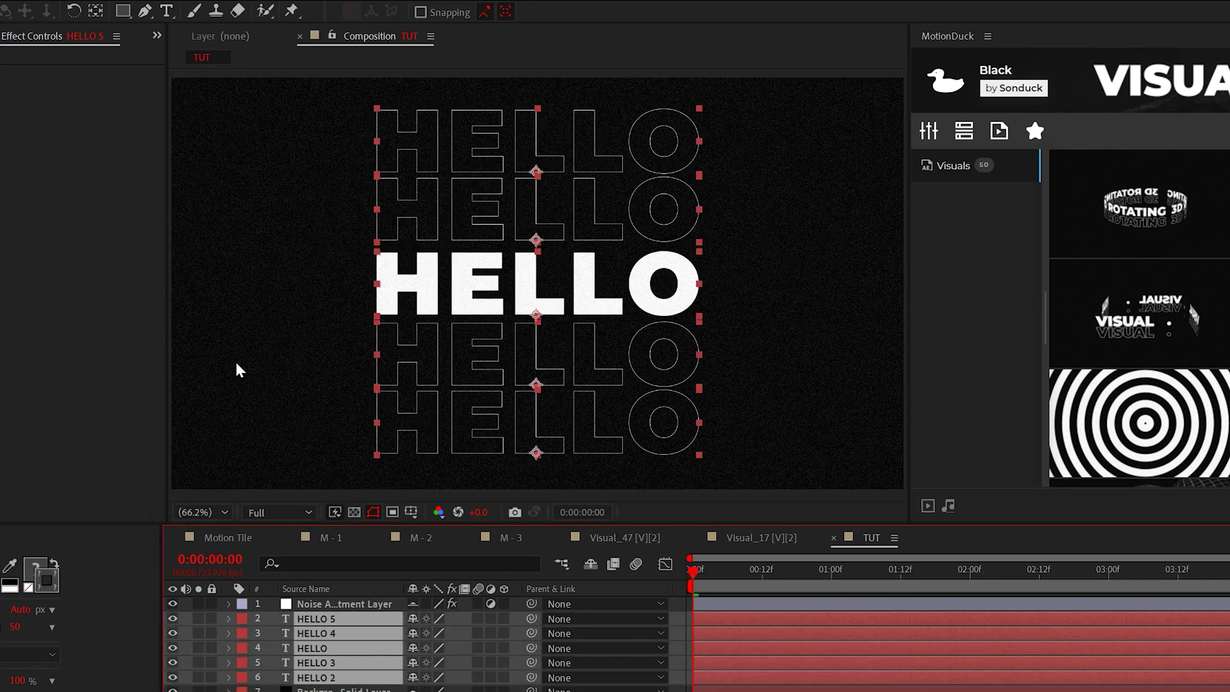
{"action": "left_click", "coordinate": [58, 12]}
{"action": "left_click", "coordinate": [114, 537]}
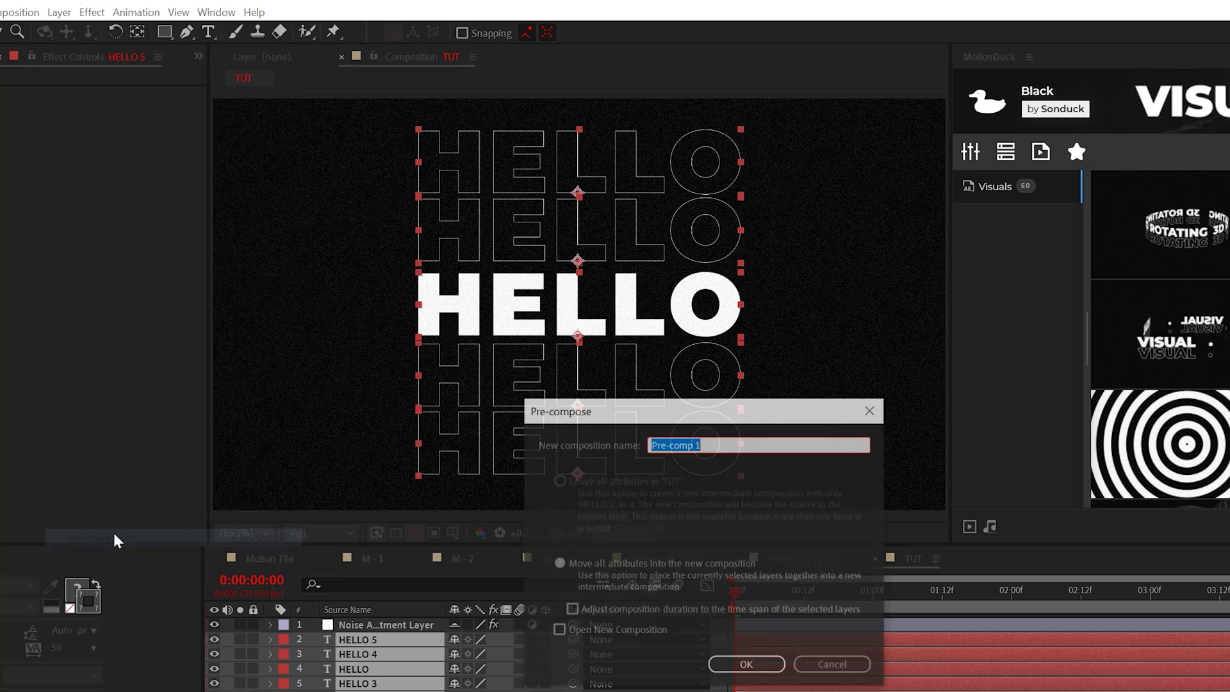
{"action": "type", "text": "Seamless Title"}
{"action": "key", "text": "Return"}
Apply Motion Tile to Seamless Title with Tile Center 960,41, preview it, then open the precomp.
{"action": "left_click", "coordinate": [91, 12]}
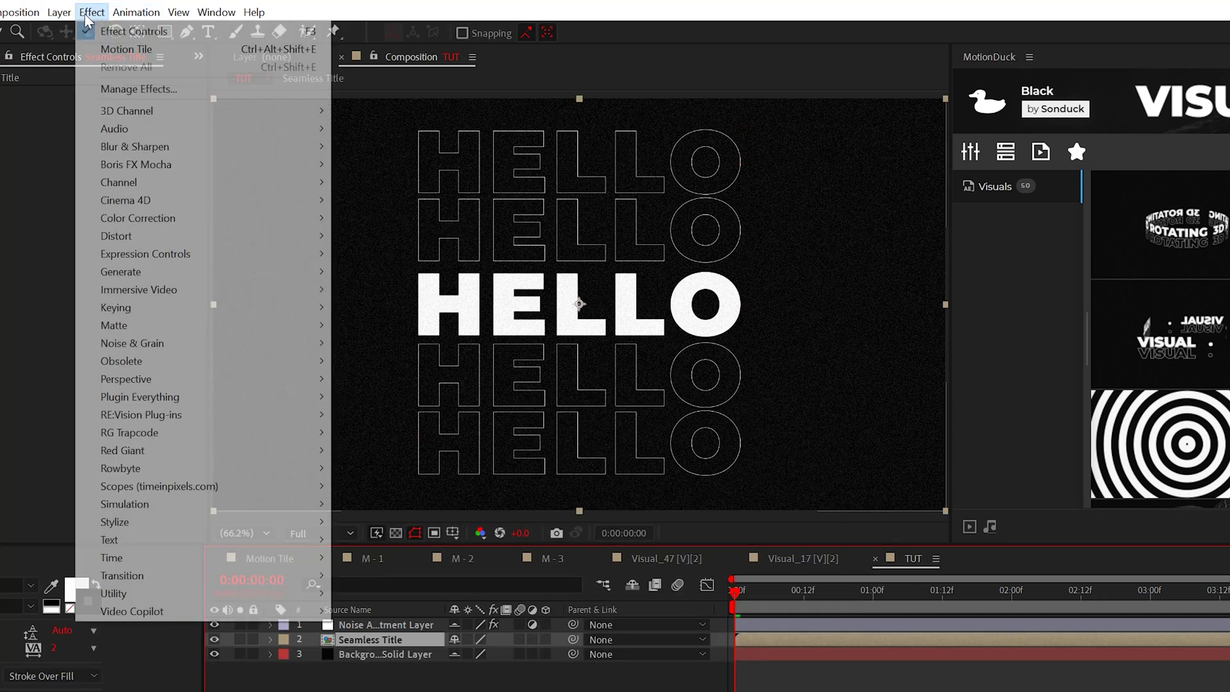
{"action": "mouse_move", "coordinate": [160, 522]}
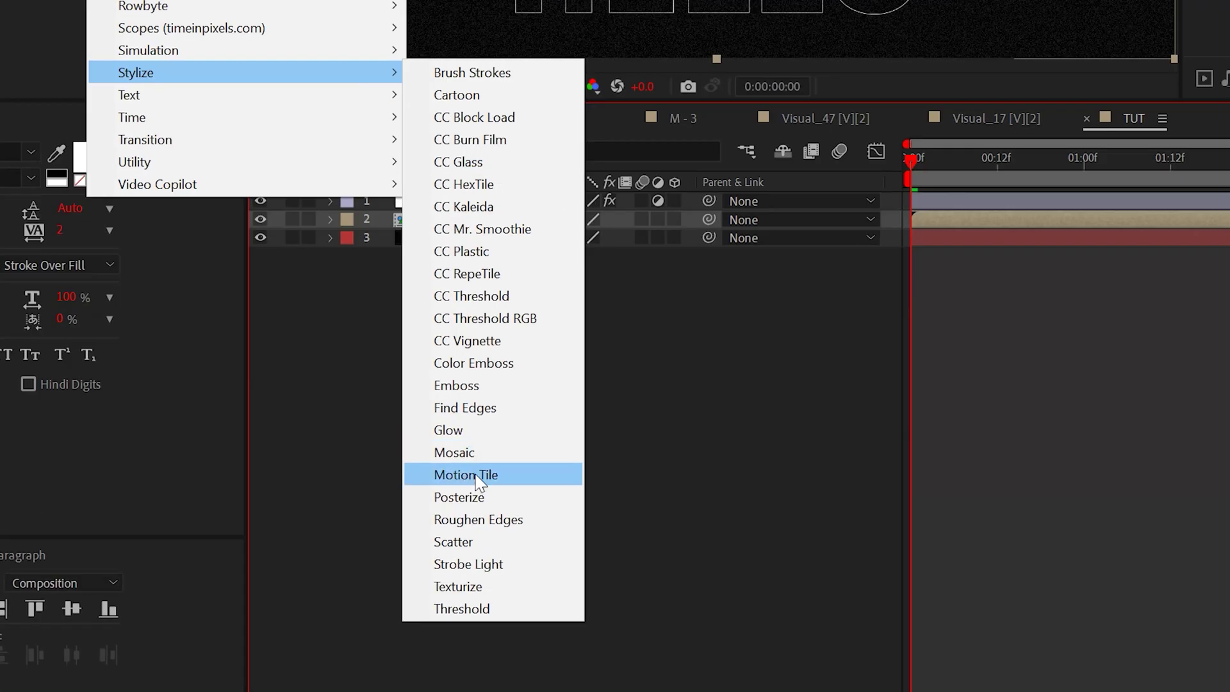
{"action": "left_click", "coordinate": [475, 477]}
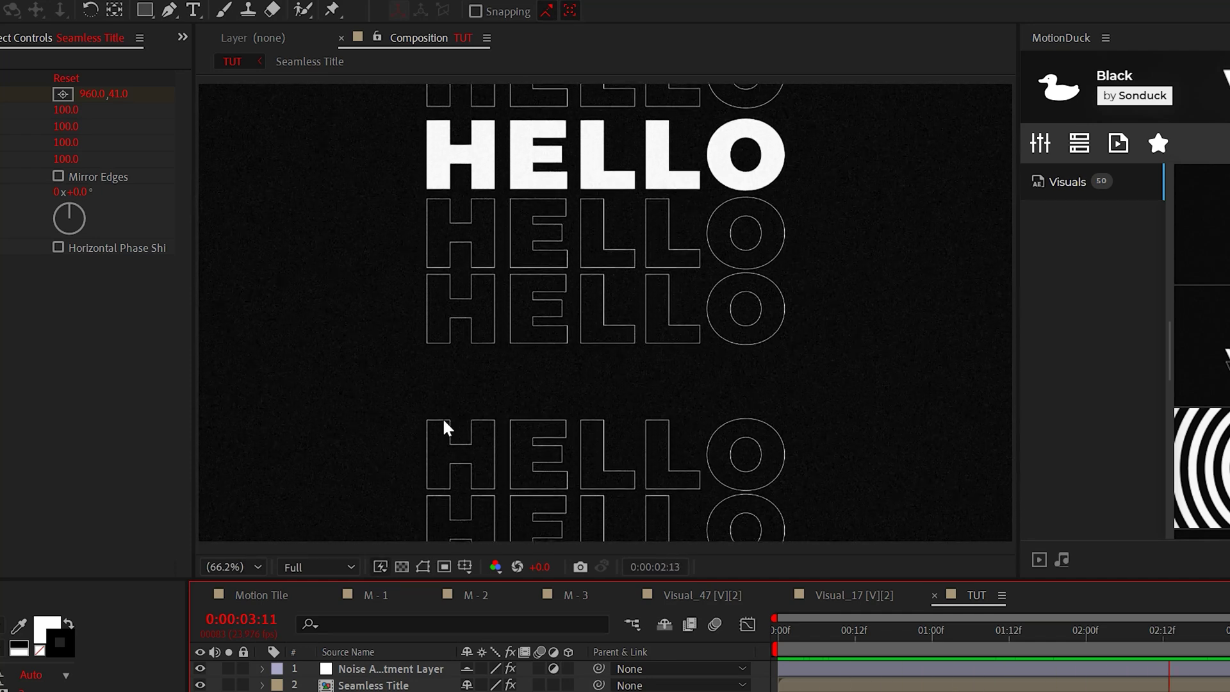
{"action": "left_click", "coordinate": [422, 567]}
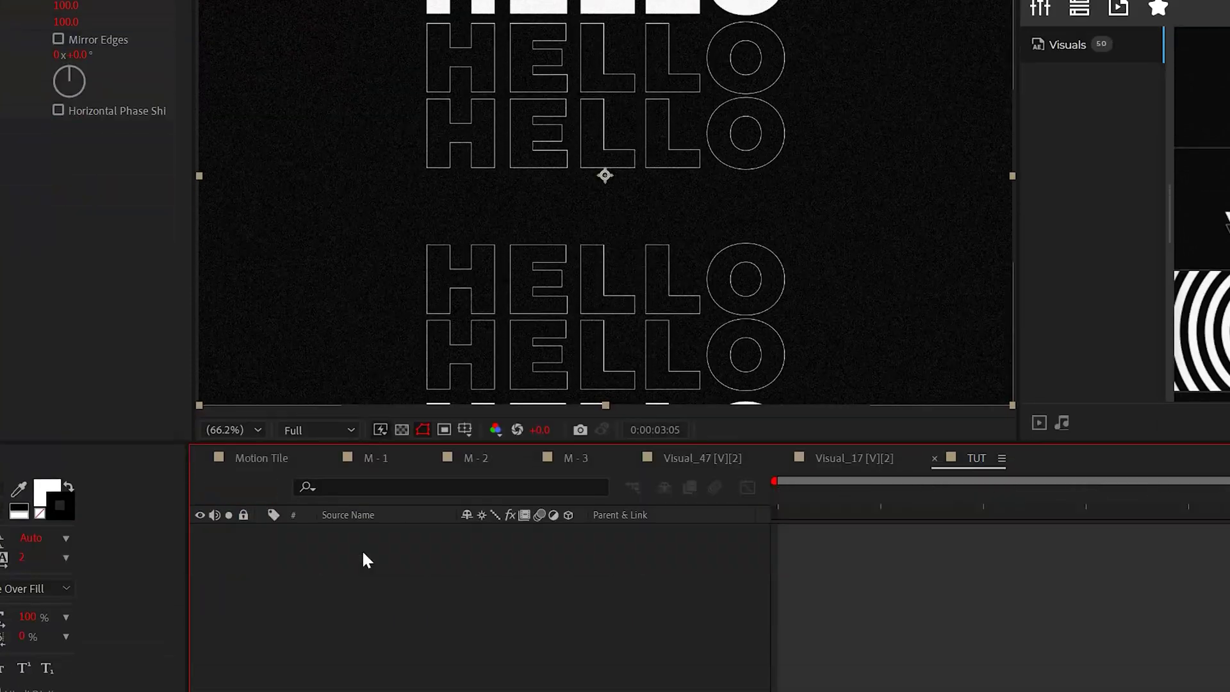
{"action": "double_click", "coordinate": [362, 684]}
{"action": "left_click", "coordinate": [0, 0]}
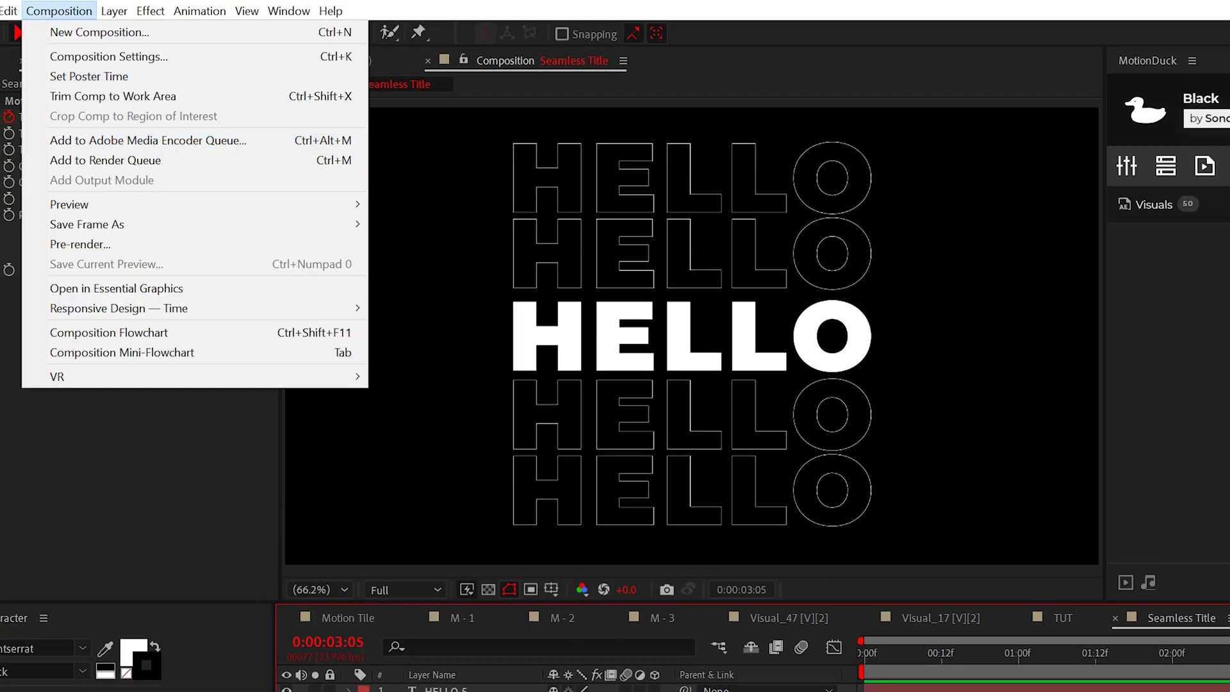
Change the Seamless Title composition height from 1080 to 861 px in Composition Settings.
{"action": "left_click", "coordinate": [59, 10]}
{"action": "left_click", "coordinate": [59, 11]}
{"action": "left_click", "coordinate": [85, 57]}
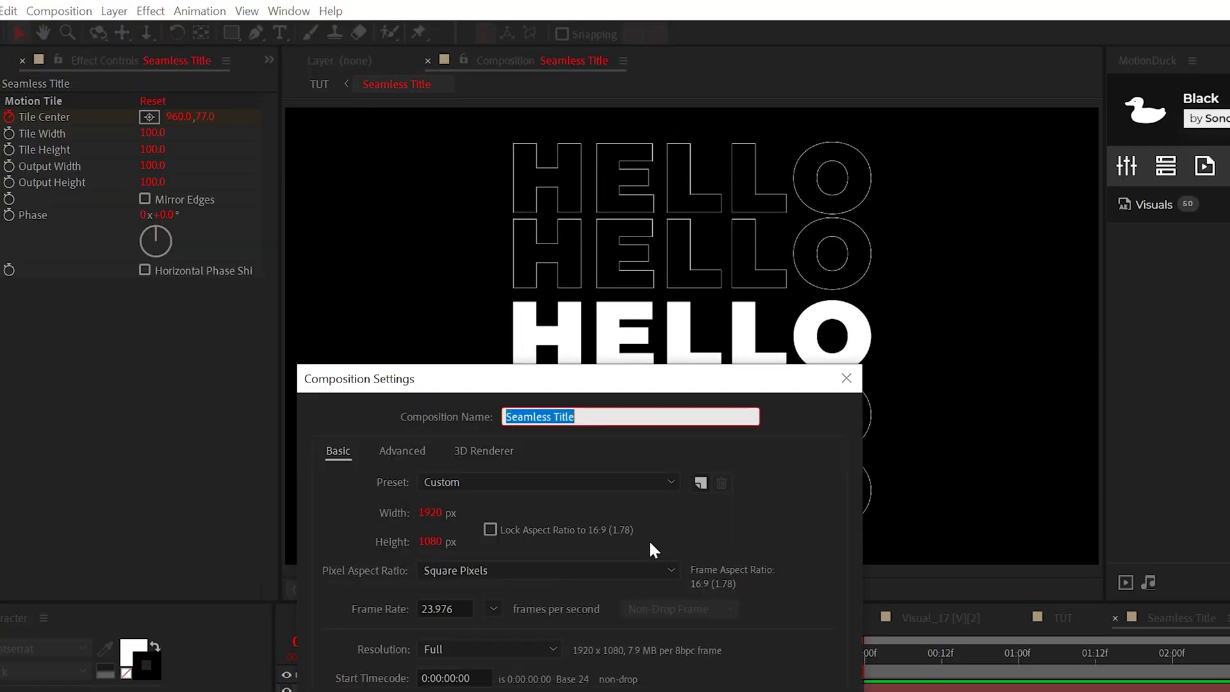
{"action": "left_click_drag", "start_coordinate": [502, 388], "coordinate": [1229, 175]}
{"action": "left_click_drag", "start_coordinate": [1229, 328], "coordinate": [1205, 346]}
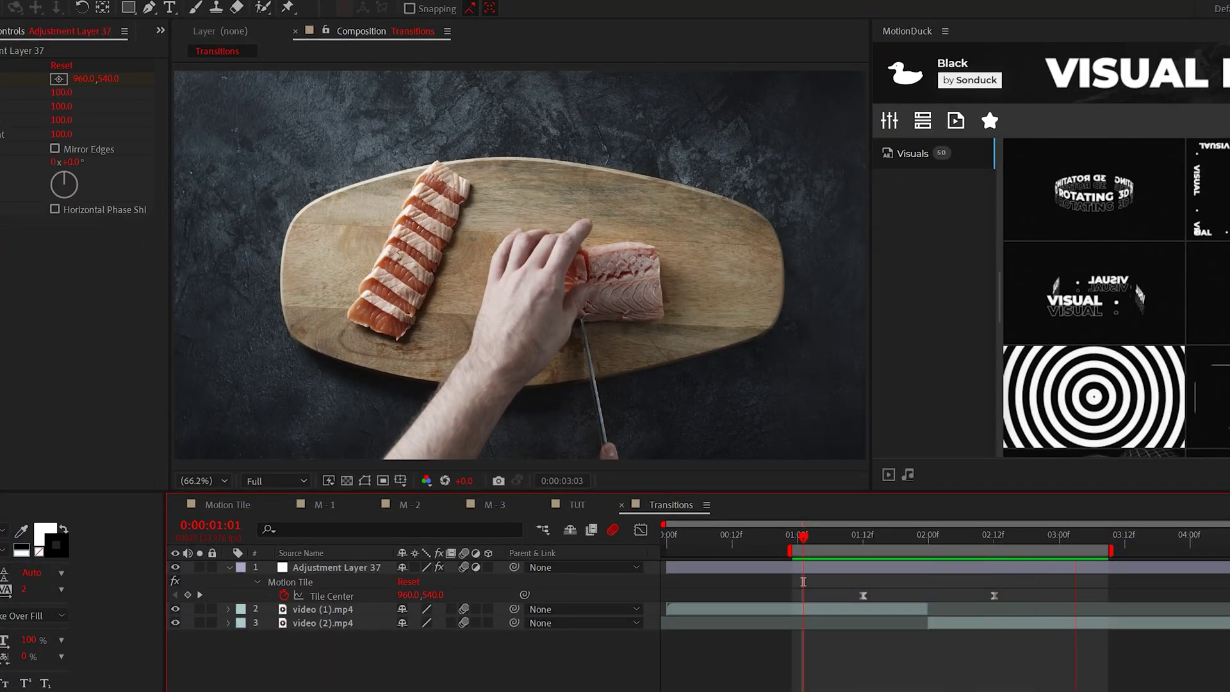
Select the Tile Center keyframes on Adjustment Layer 37 in the Transitions comp.
{"action": "left_click", "coordinate": [333, 596]}
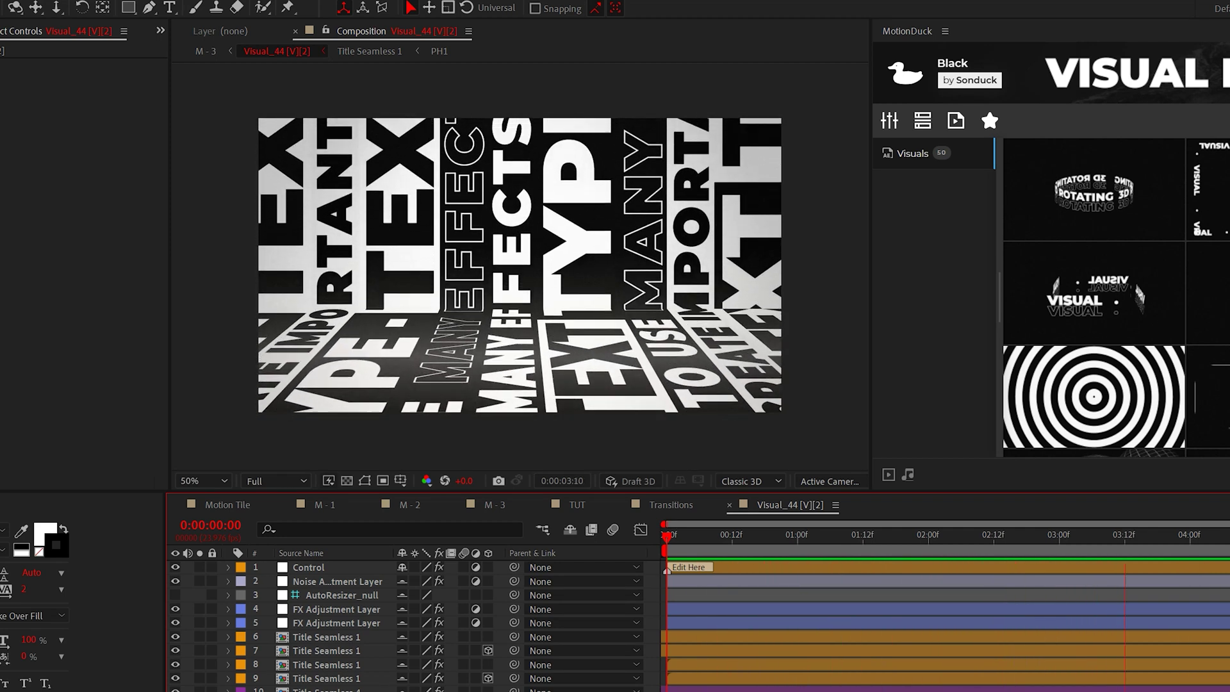
Apply the Visual_21 BLACK VISUAL template from MotionDuck and open its Text_3 precomp.
{"action": "left_click_drag", "start_coordinate": [1226, 189], "coordinate": [1226, 233]}
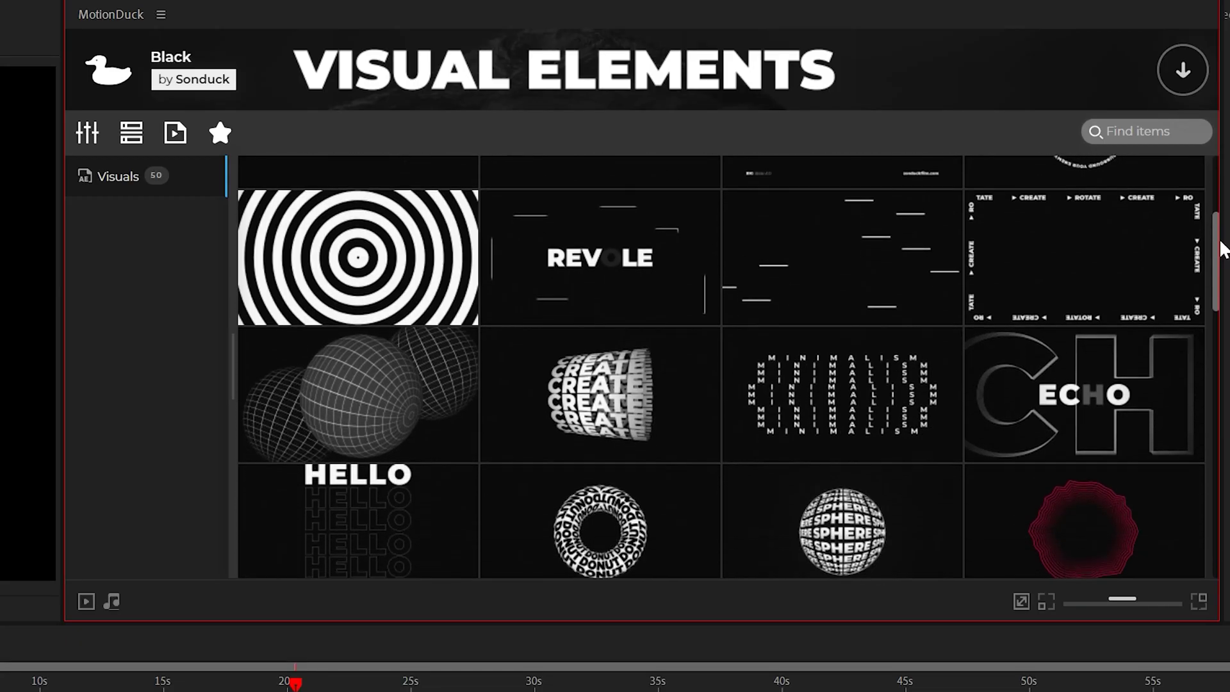
{"action": "left_click_drag", "start_coordinate": [1223, 284], "coordinate": [1225, 393]}
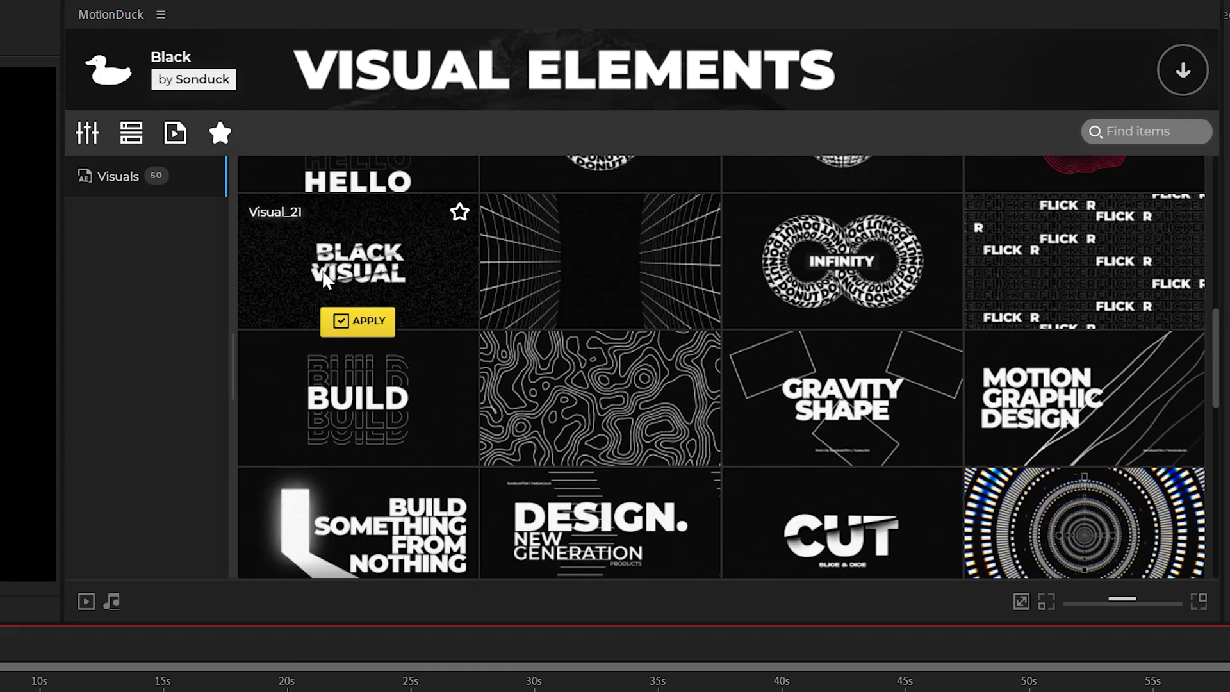
{"action": "left_click", "coordinate": [362, 321]}
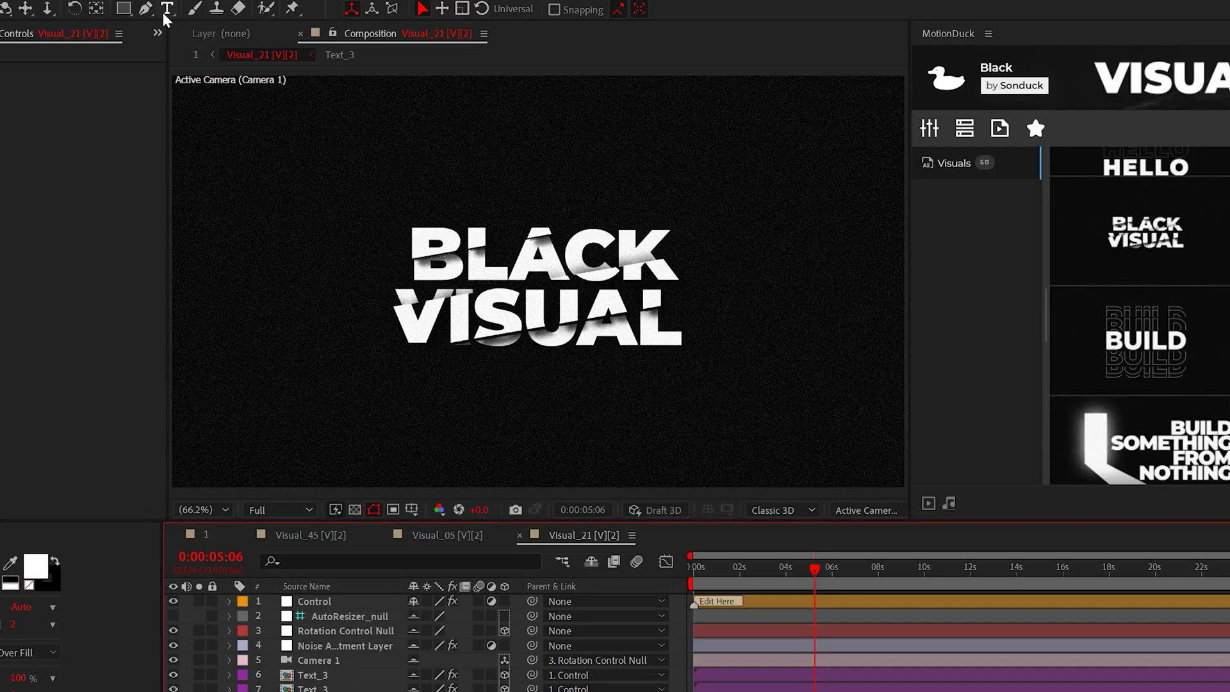
{"action": "double_click", "coordinate": [529, 257]}
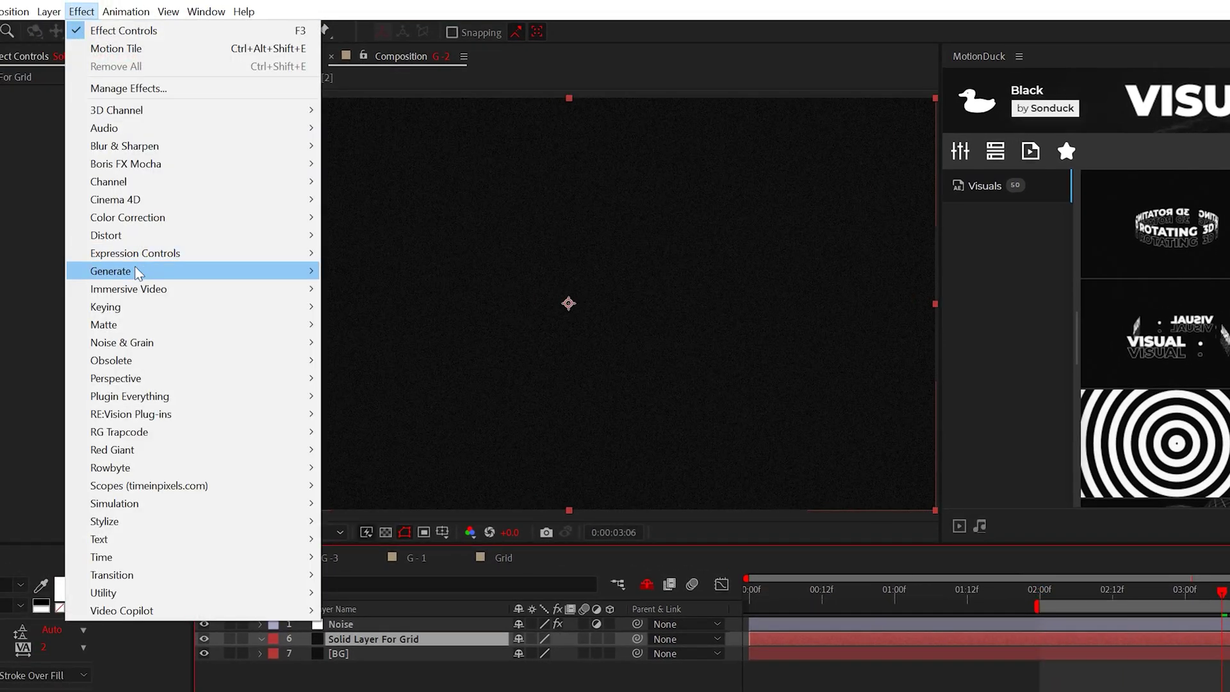
Add a Grid effect sized by Width & Height Sliders at 100, with border 4.
{"action": "mouse_move", "coordinate": [136, 272]}
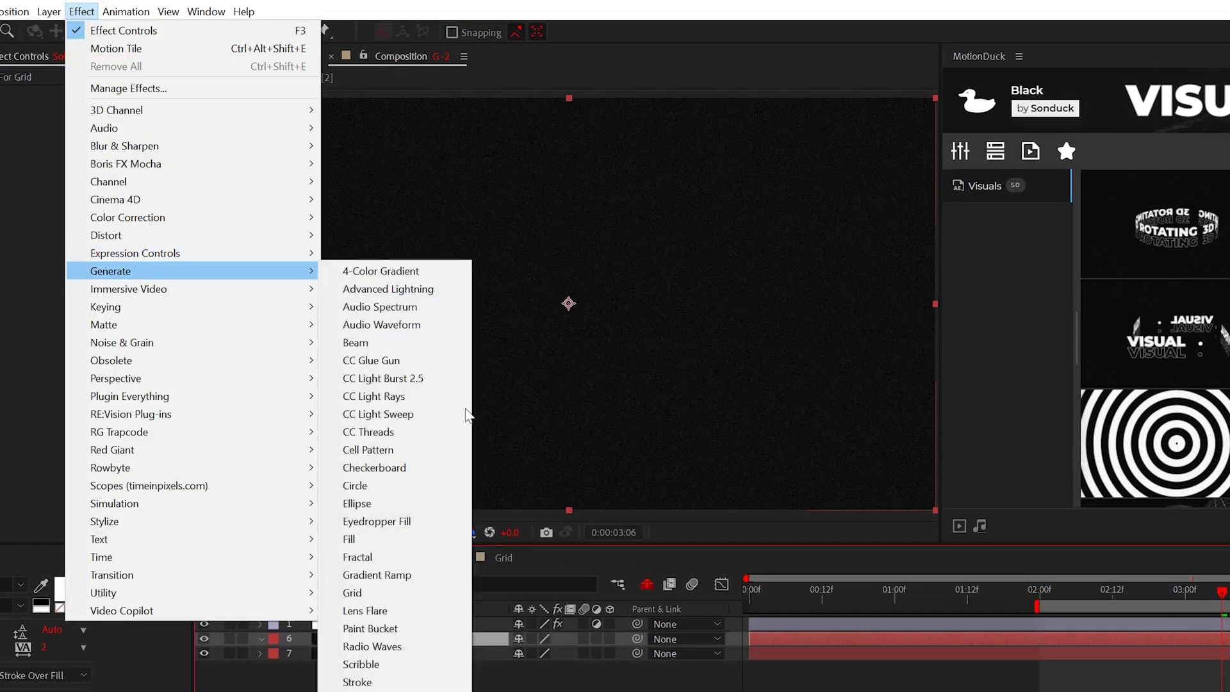
{"action": "left_click", "coordinate": [359, 594]}
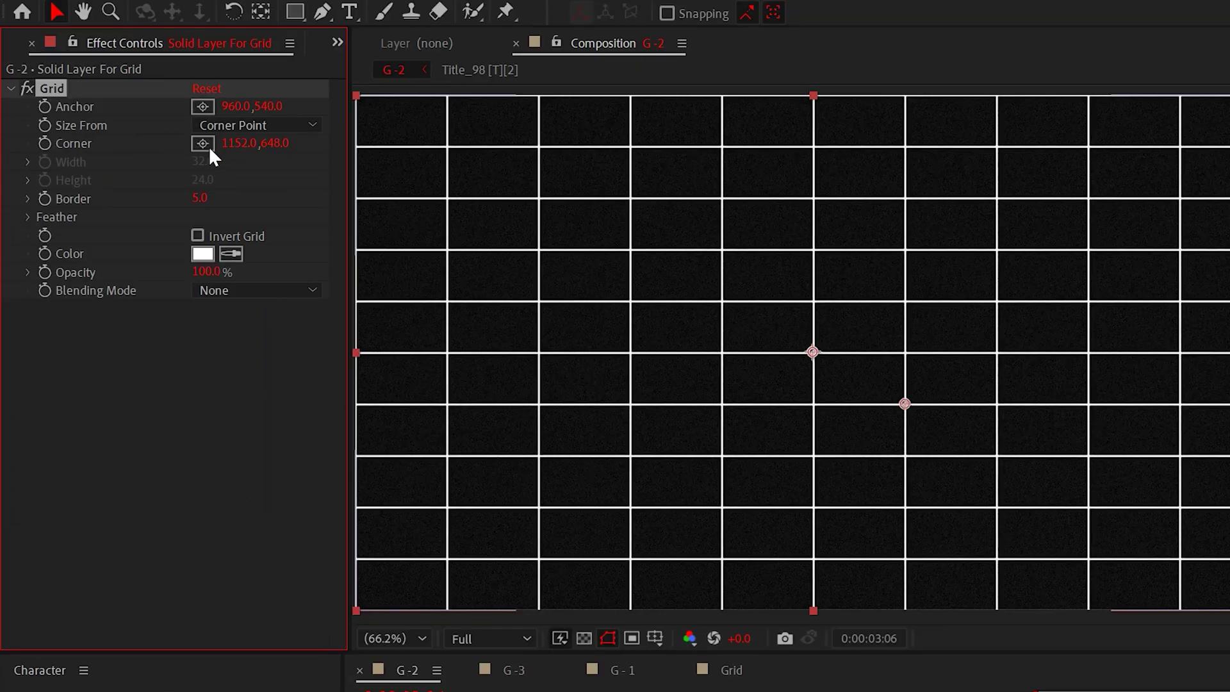
{"action": "left_click", "coordinate": [288, 191]}
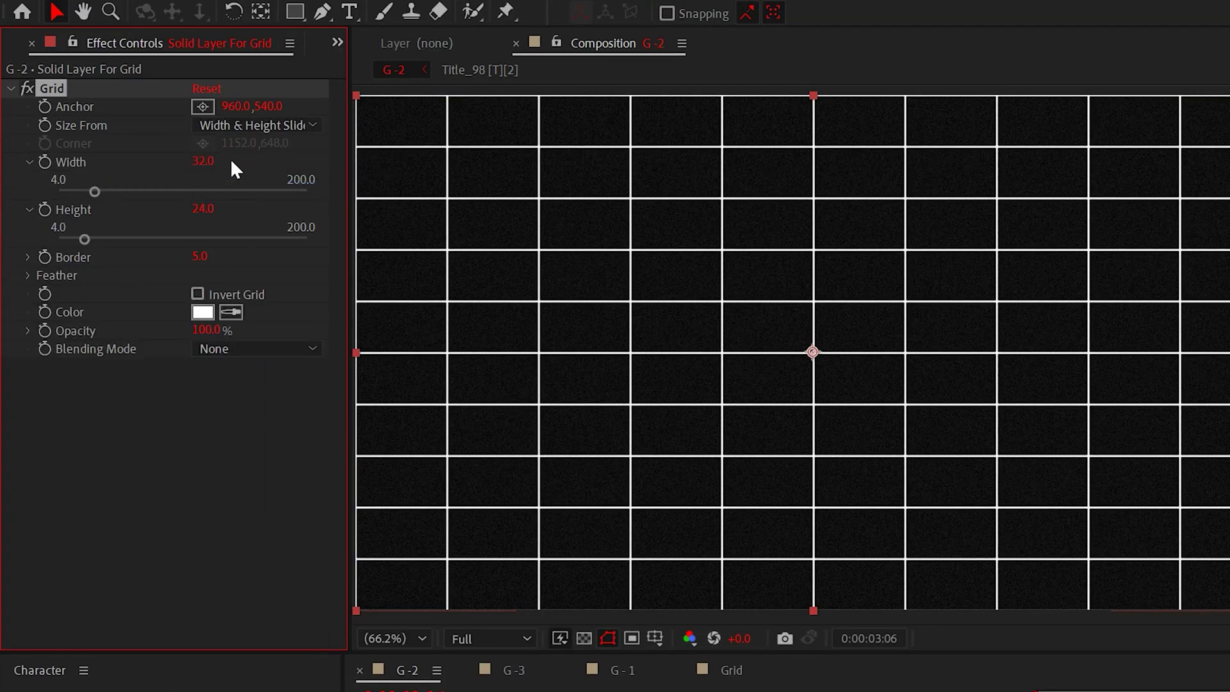
{"action": "left_click", "coordinate": [205, 162]}
{"action": "type", "text": "100"}
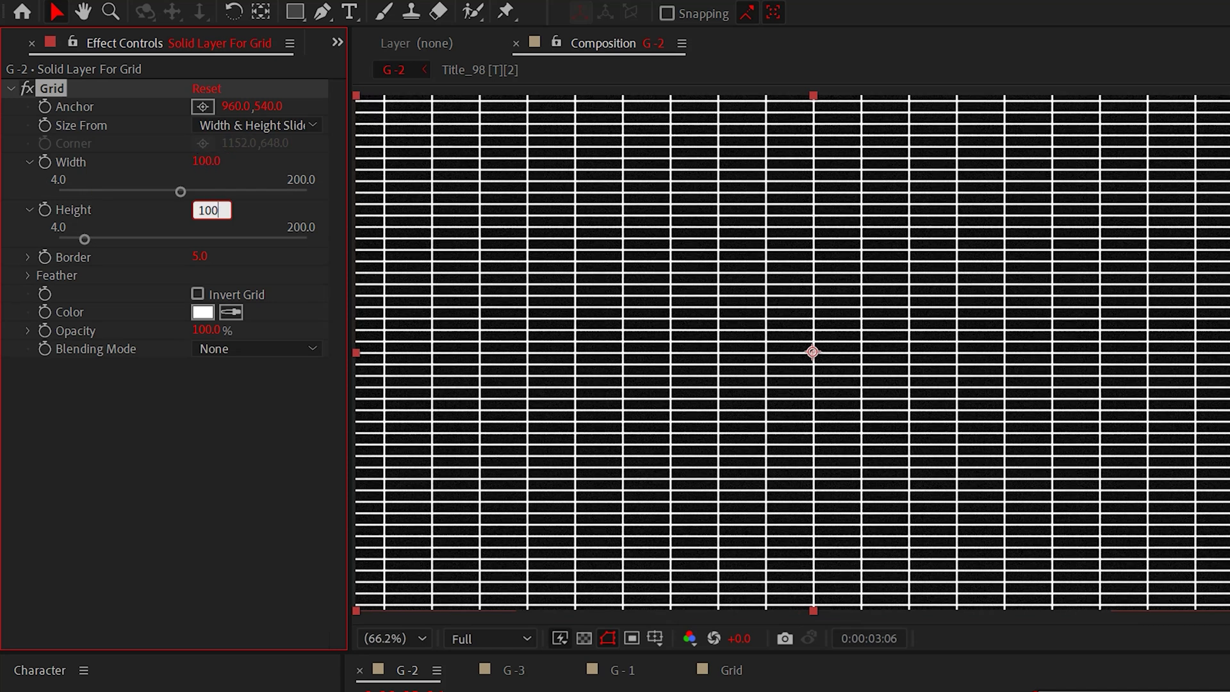
{"action": "key", "text": "Return"}
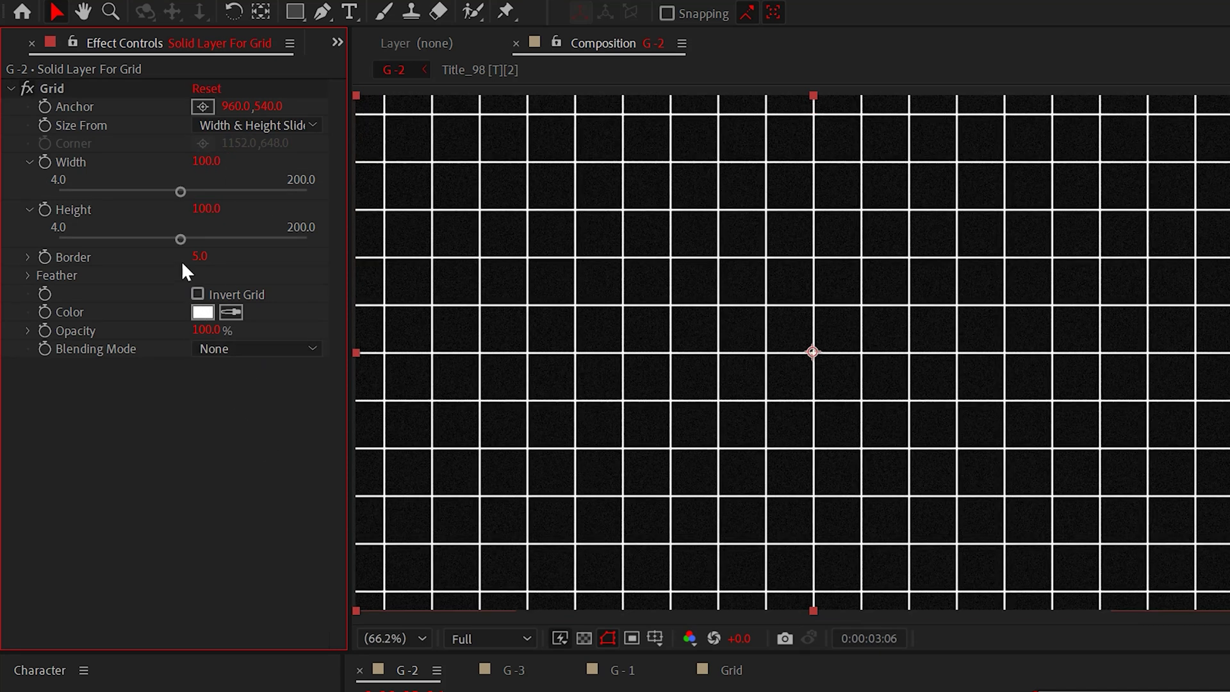
{"action": "type", "text": "4"}
{"action": "key", "text": "Return"}
Make the grid lines grey and shift the grid anchor slightly down.
{"action": "left_click", "coordinate": [202, 312]}
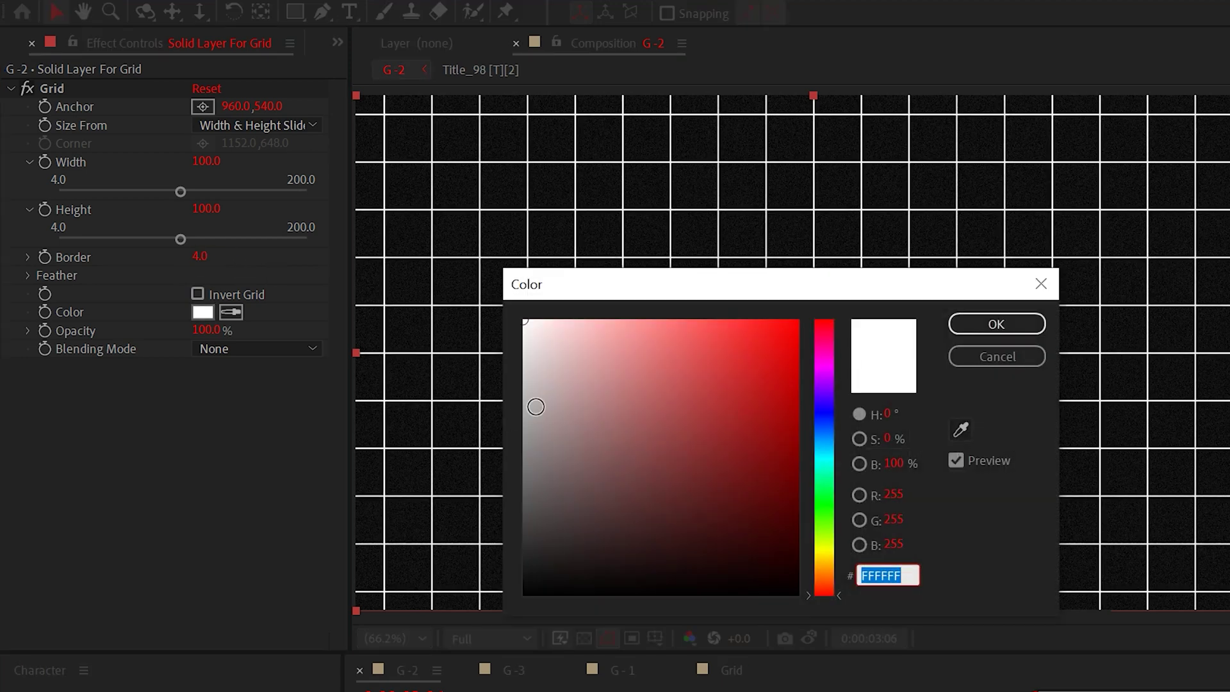
{"action": "left_click_drag", "start_coordinate": [535, 405], "coordinate": [477, 444]}
{"action": "left_click", "coordinate": [1009, 324]}
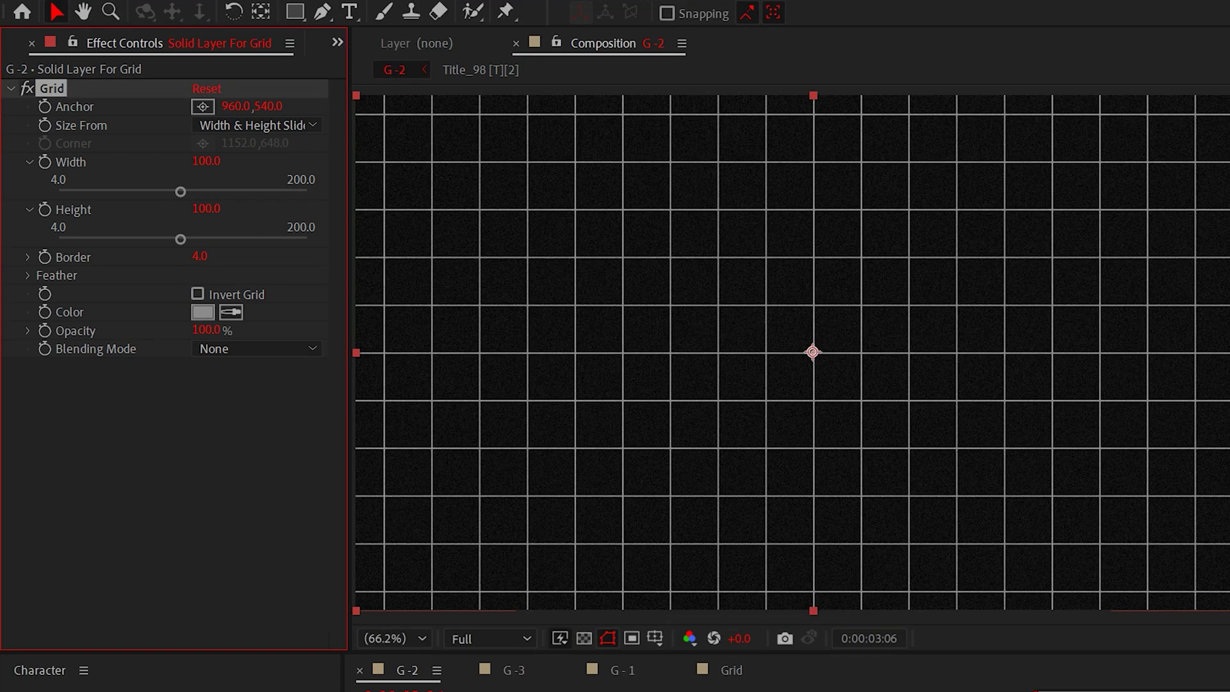
{"action": "left_click", "coordinate": [43, 103]}
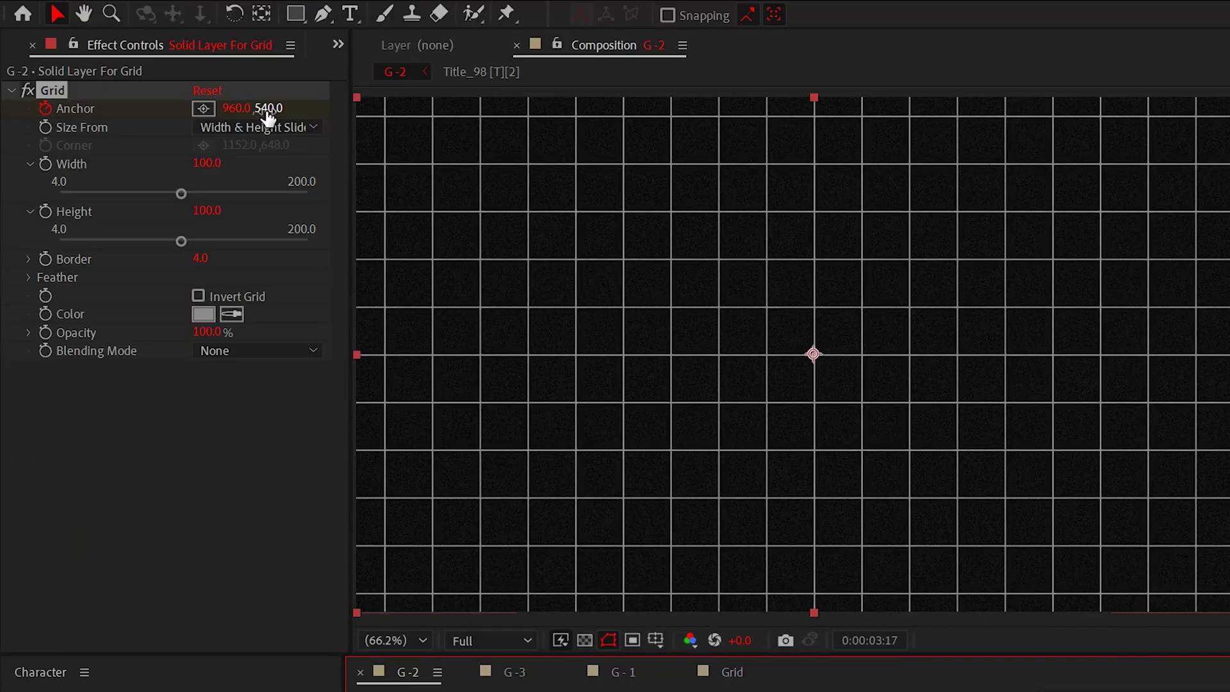
{"action": "left_click_drag", "start_coordinate": [269, 107], "coordinate": [887, 126]}
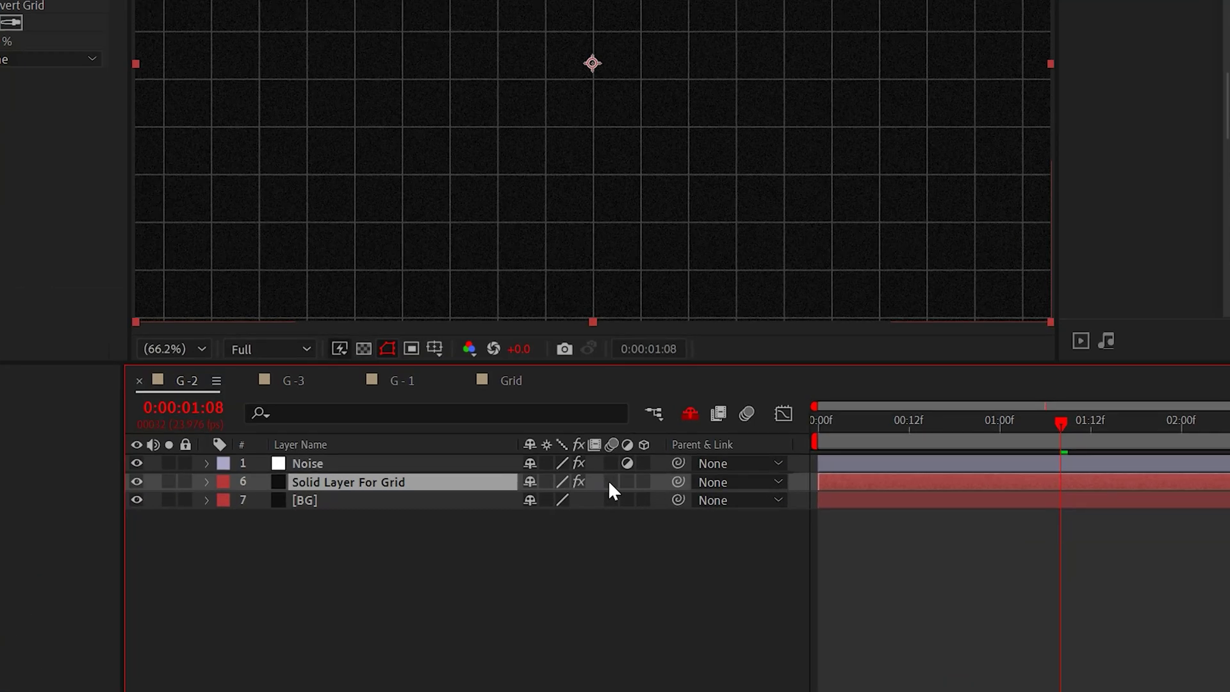
Make the grid layer 3D, tilt it 90° on X, and lower it into a floor.
{"action": "left_click", "coordinate": [643, 481]}
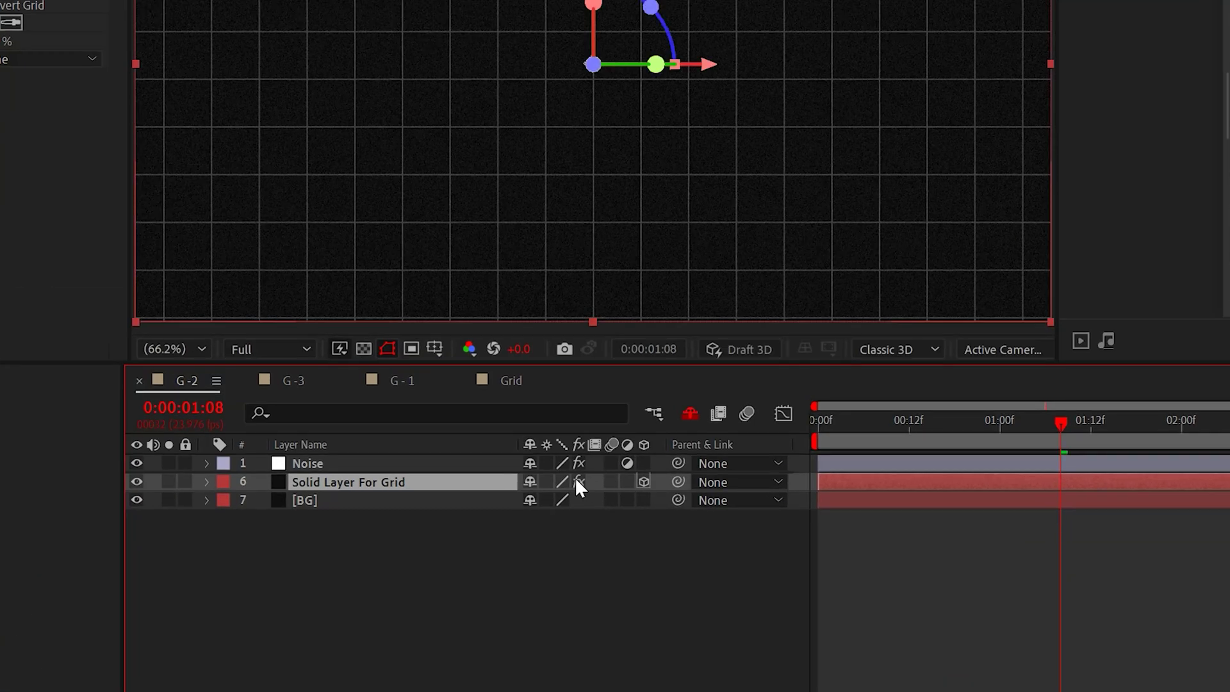
{"action": "left_click", "coordinate": [206, 482]}
{"action": "left_click", "coordinate": [228, 519]}
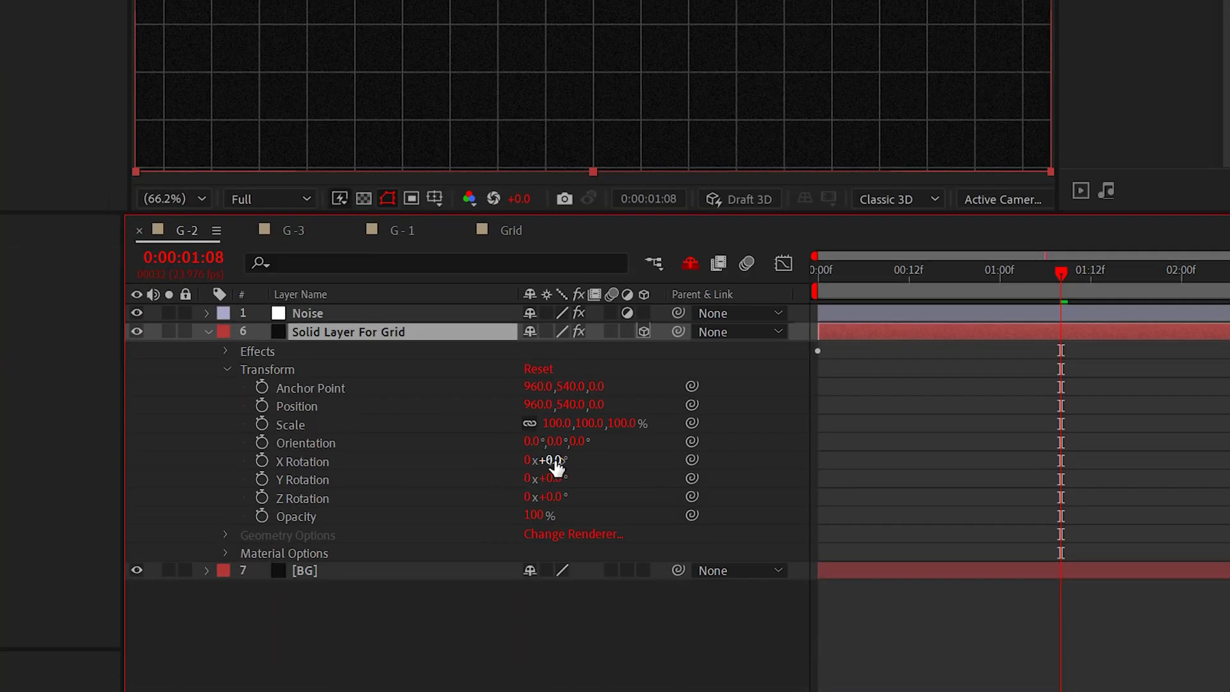
{"action": "type", "text": "90"}
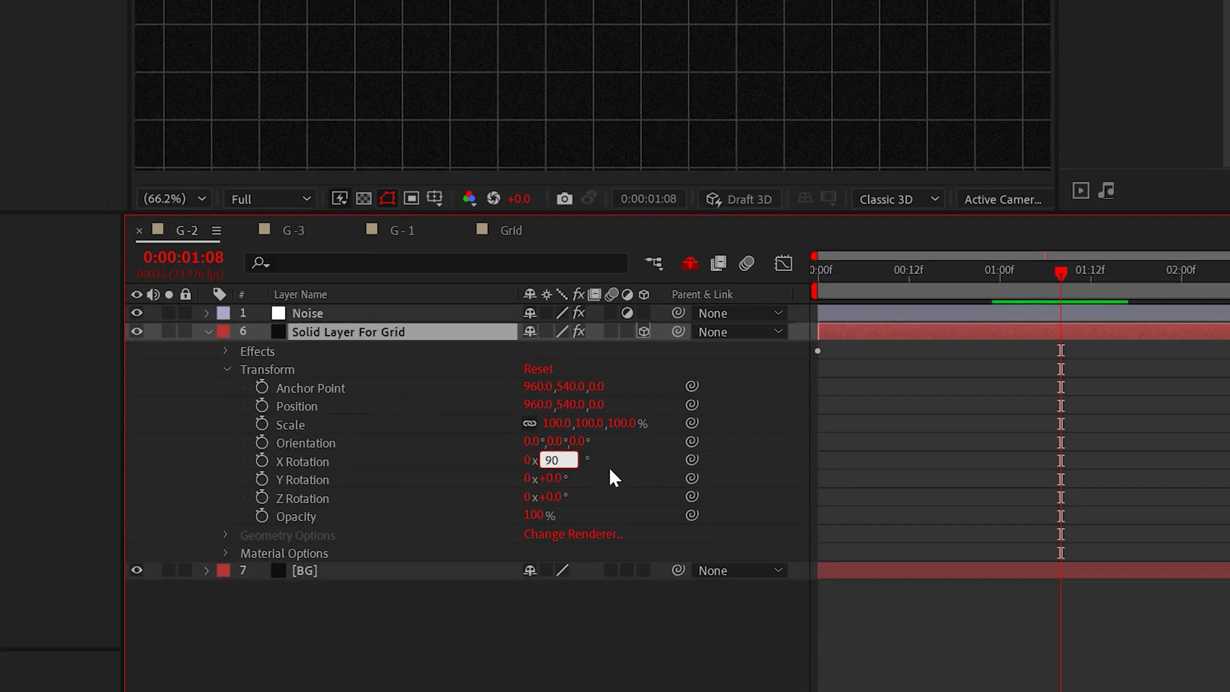
{"action": "left_click", "coordinate": [609, 466]}
{"action": "left_click_drag", "start_coordinate": [572, 404], "coordinate": [801, 404]}
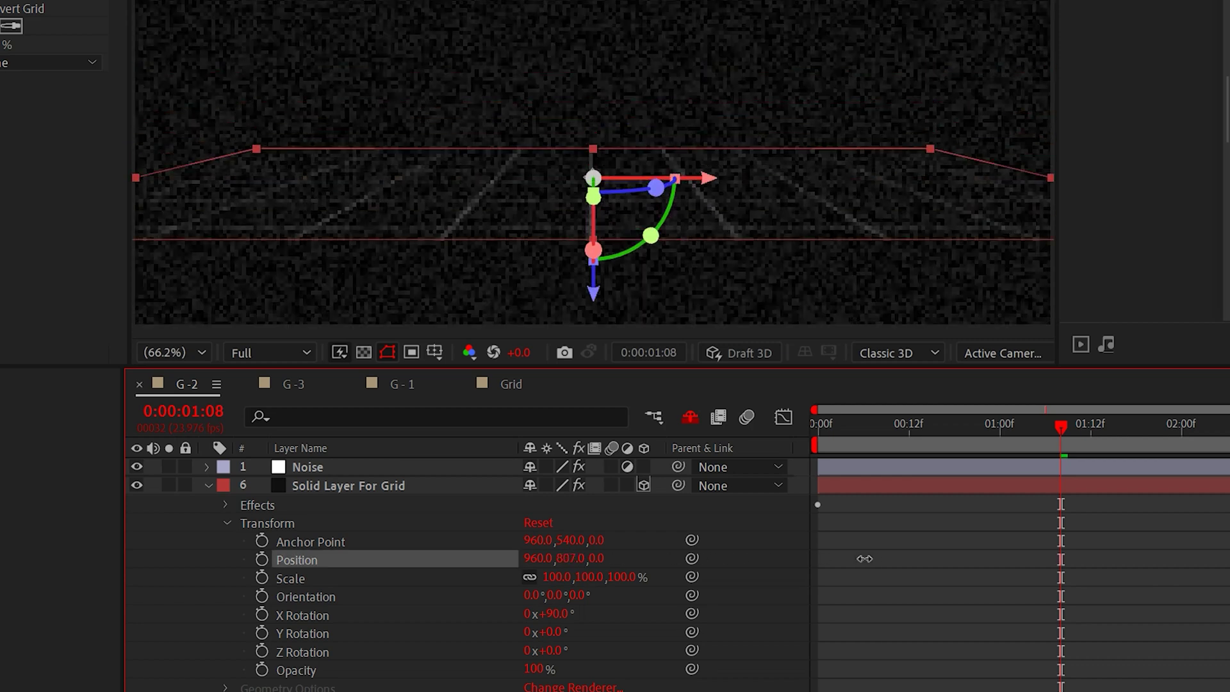
{"action": "left_click_drag", "start_coordinate": [958, 555], "coordinate": [966, 555]}
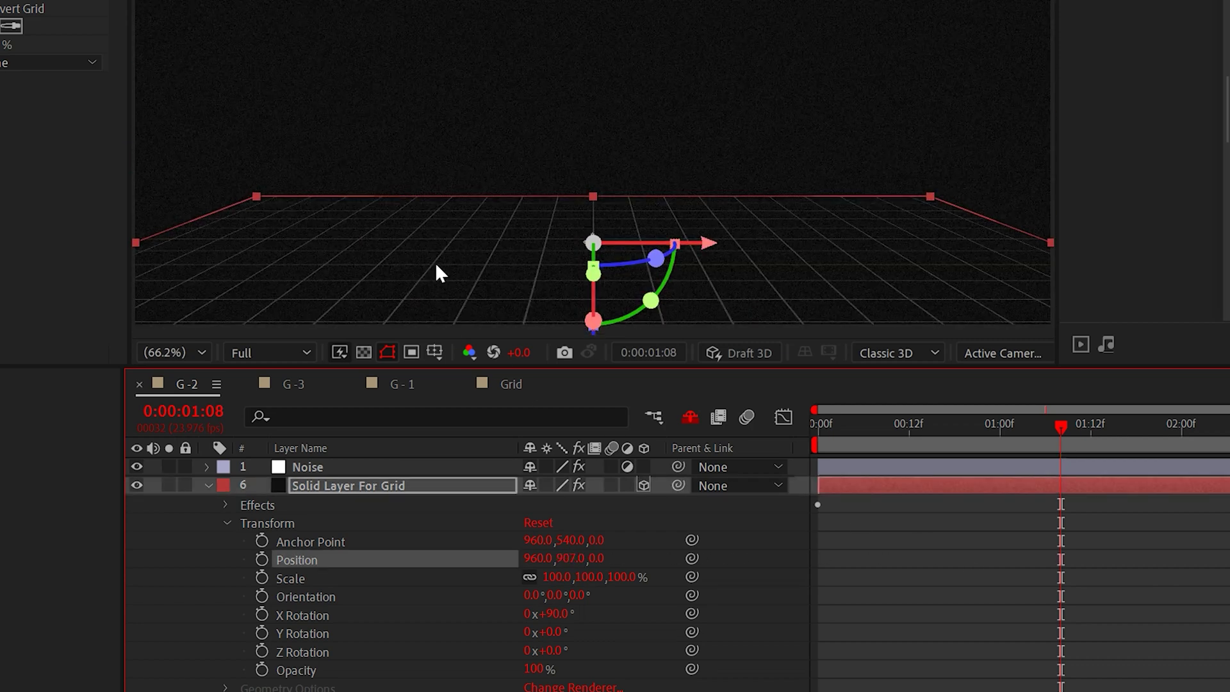
Widen the grid solid to 3420 px in its solid settings.
{"action": "left_click", "coordinate": [0, 0]}
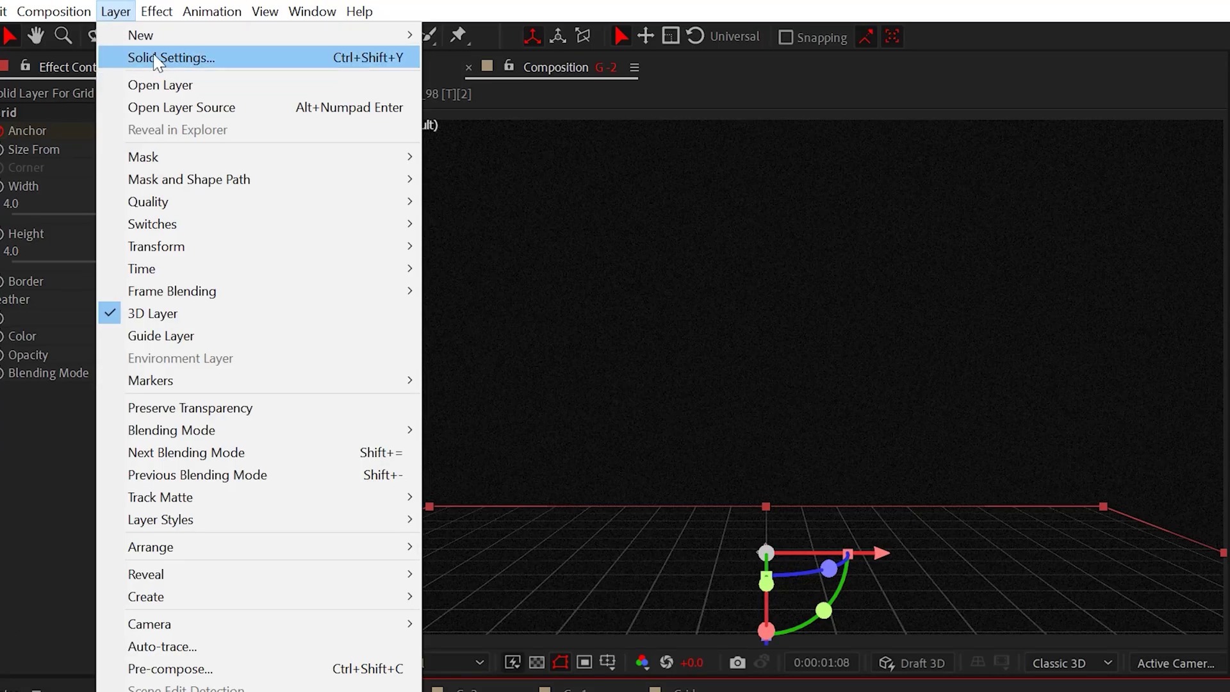
{"action": "left_click", "coordinate": [157, 57]}
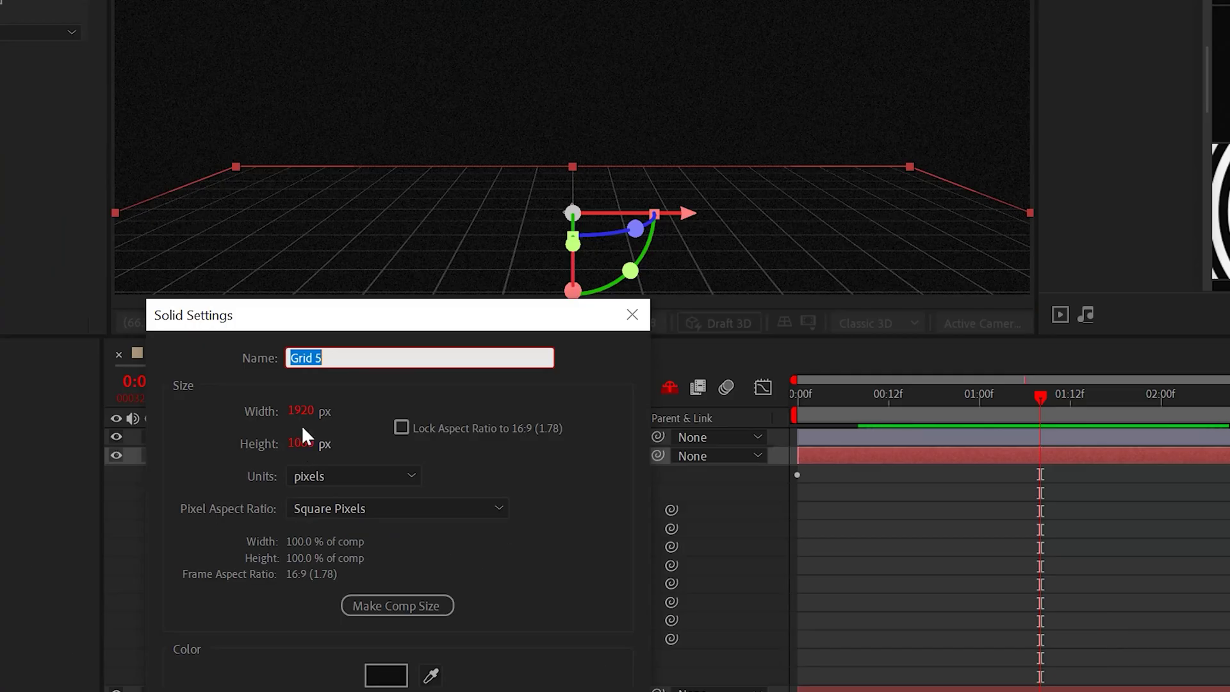
{"action": "left_click", "coordinate": [311, 413]}
{"action": "left_click_drag", "start_coordinate": [310, 413], "coordinate": [448, 416]}
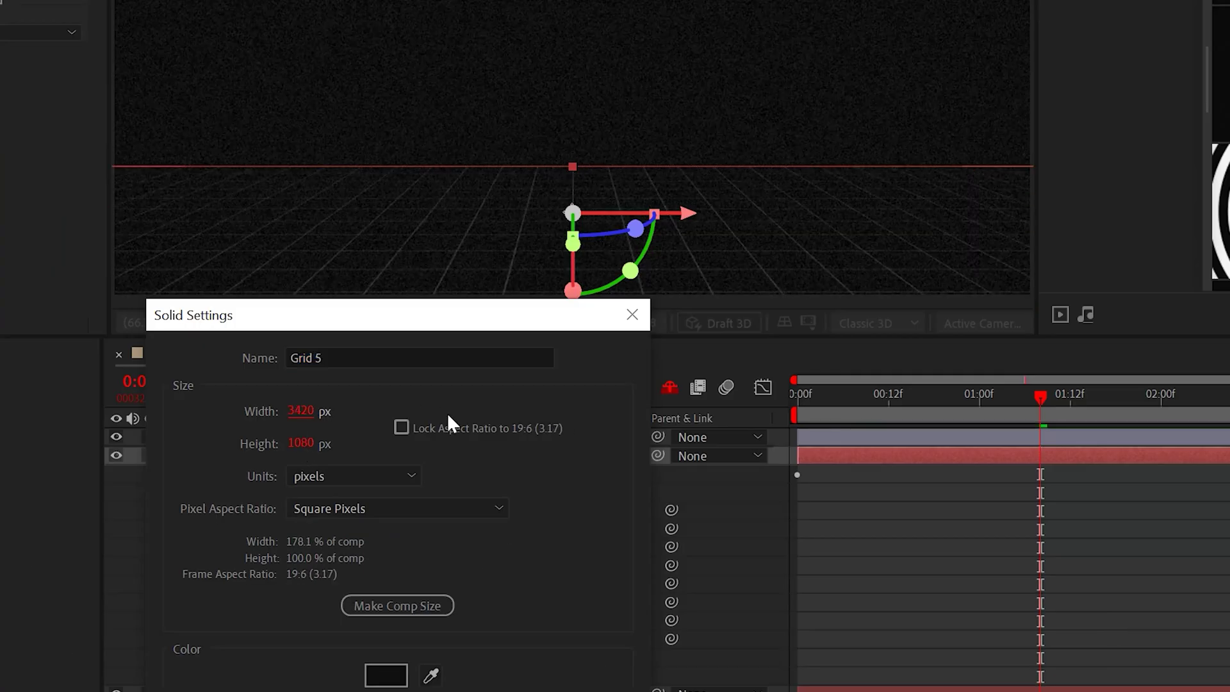
{"action": "key", "text": "Return"}
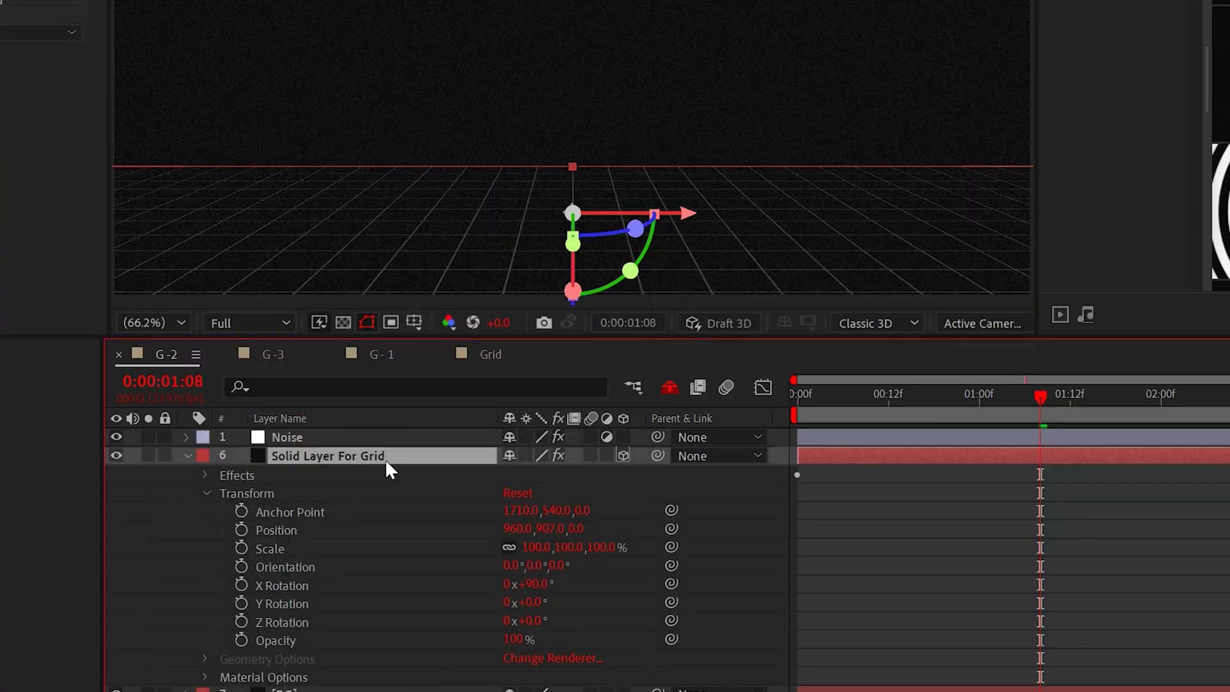
Duplicate the grid floor and raise the copy's Y position into a ceiling.
{"action": "key", "text": "ctrl+d"}
{"action": "key", "text": "p"}
{"action": "left_click_drag", "start_coordinate": [482, 583], "coordinate": [465, 578]}
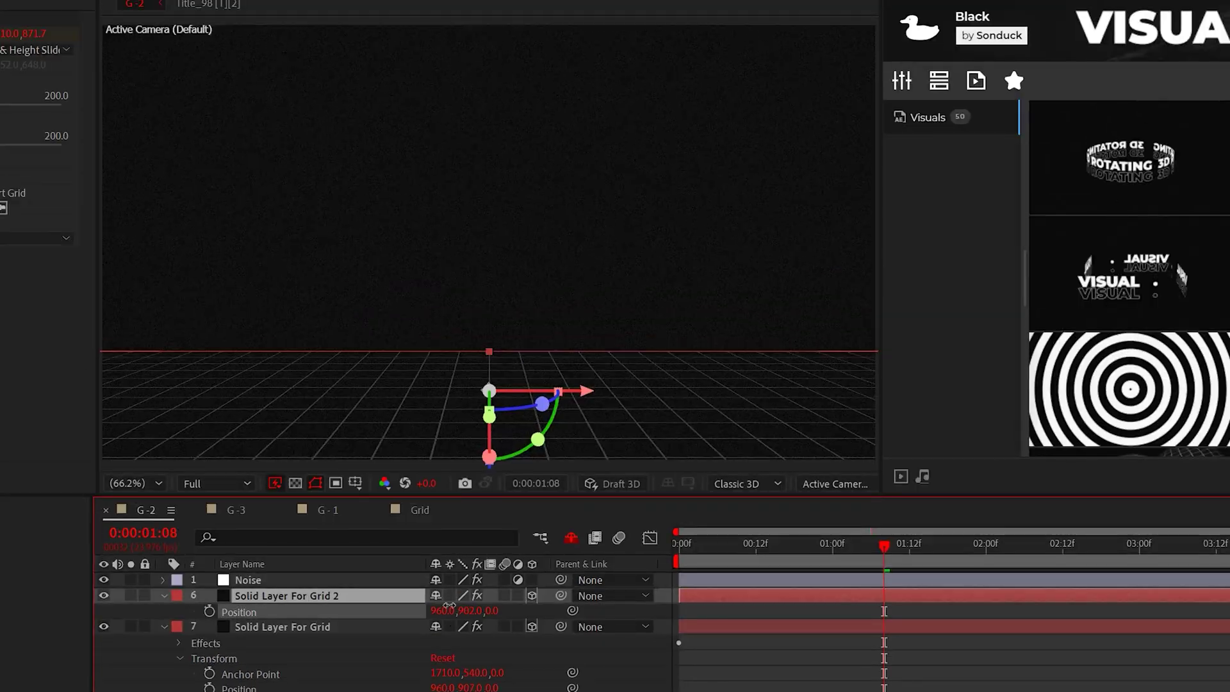
{"action": "left_click_drag", "start_coordinate": [320, 596], "coordinate": [197, 586]}
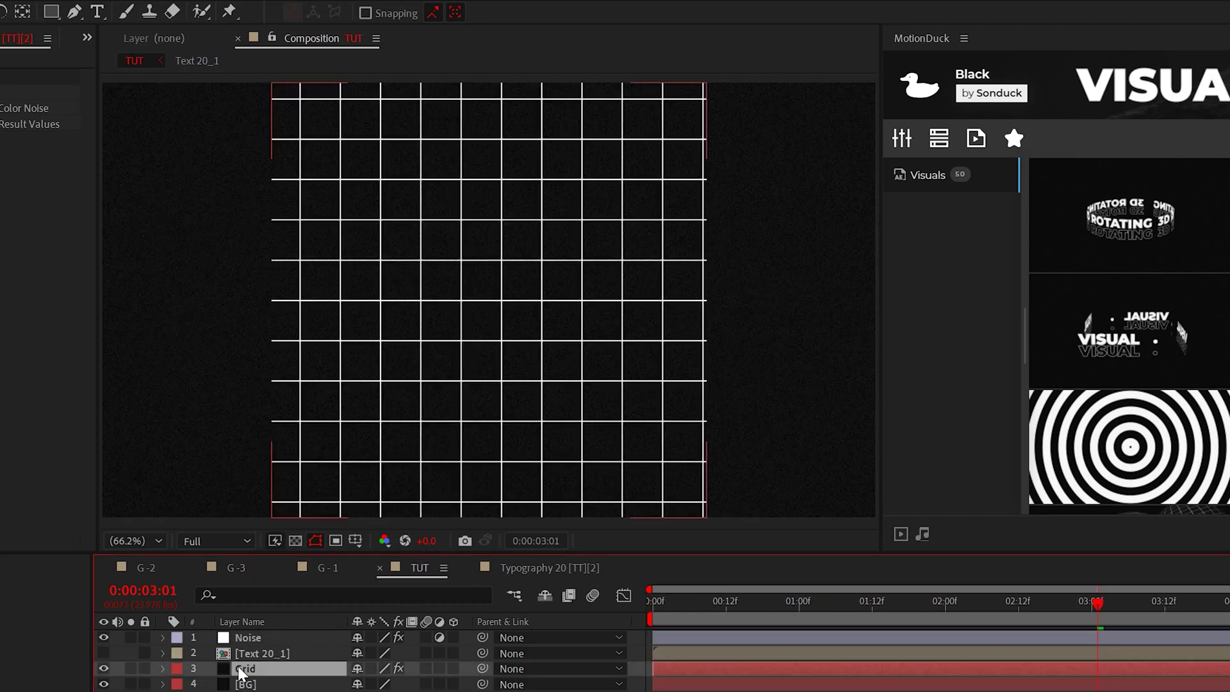
Wrap the TUT comp's Grid layer into a CC Sphere, adjust its shading, and preview.
{"action": "left_click", "coordinate": [247, 668]}
{"action": "left_click", "coordinate": [168, 7]}
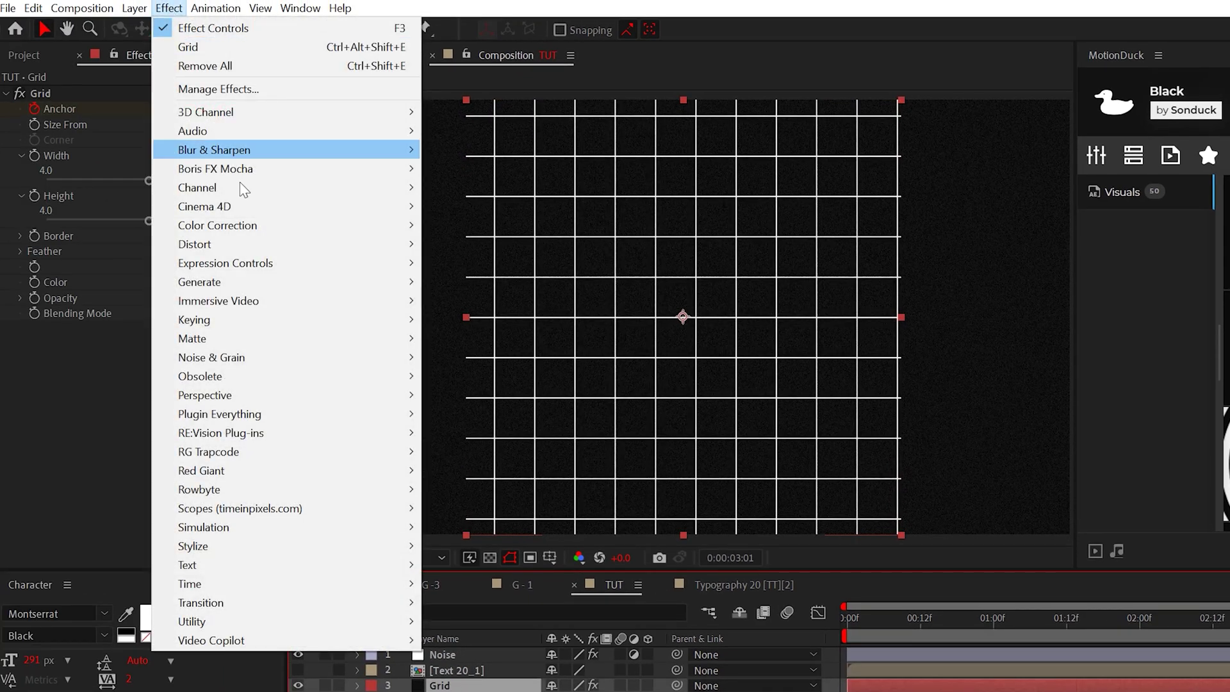
{"action": "mouse_move", "coordinate": [238, 398]}
{"action": "left_click", "coordinate": [490, 506]}
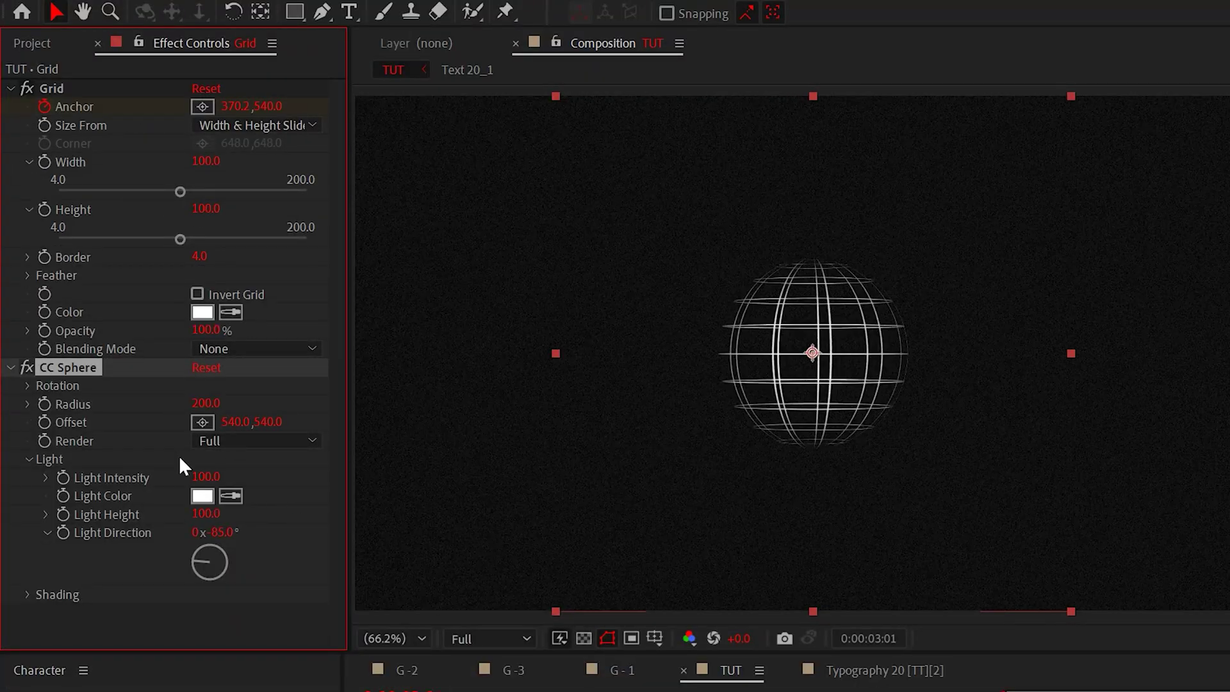
{"action": "left_click", "coordinate": [29, 458]}
{"action": "left_click", "coordinate": [28, 475]}
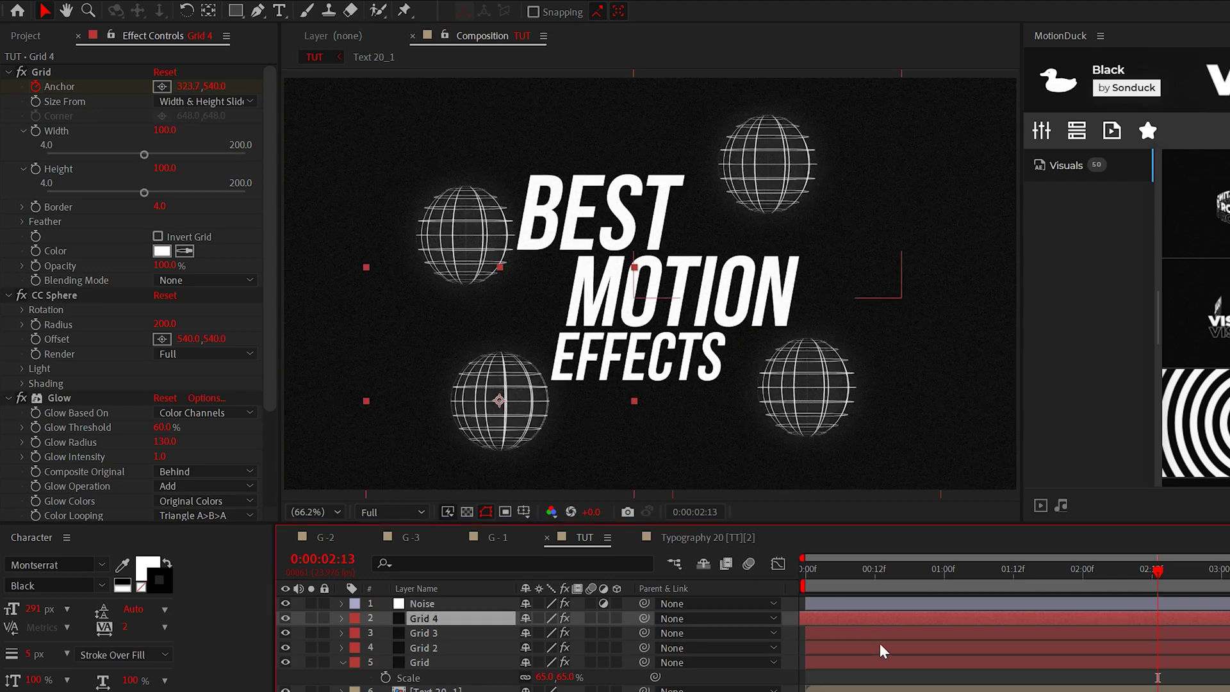
{"action": "left_click", "coordinate": [420, 671]}
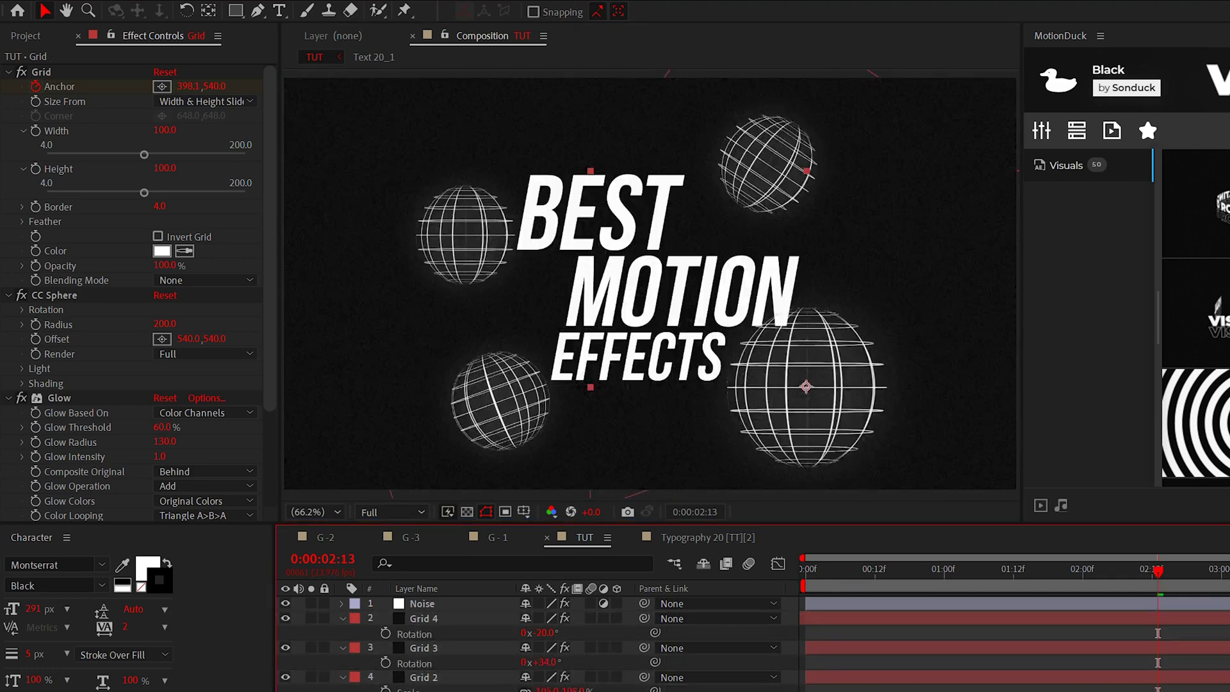
{"action": "key", "text": "space"}
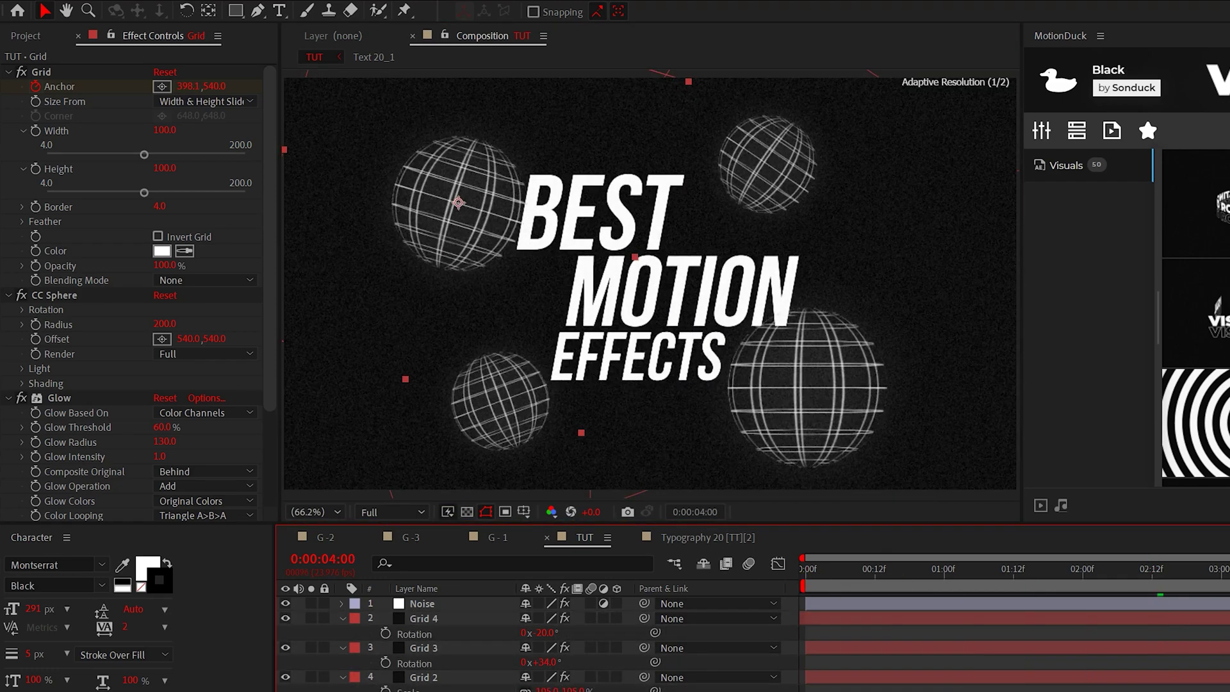